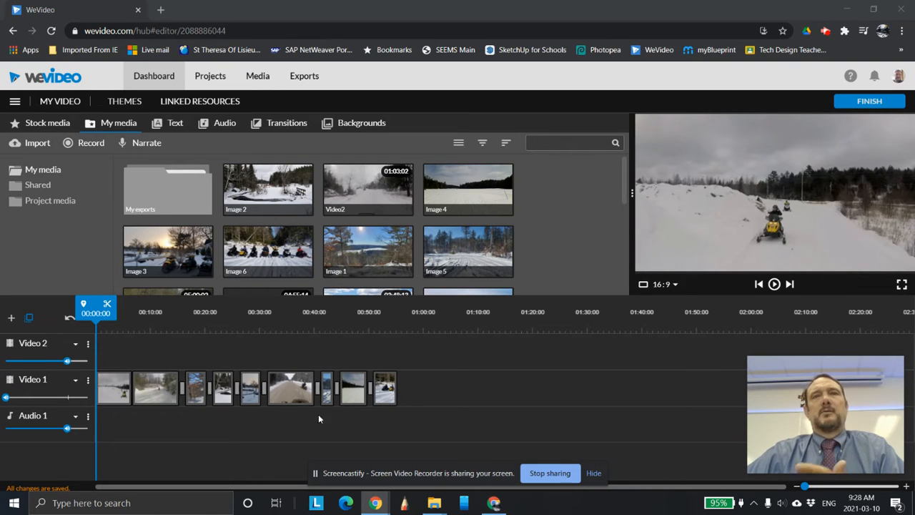
# Play the existing snowmobile video through and return the playhead to the start of the timeline.
pyautogui.click(775, 284)
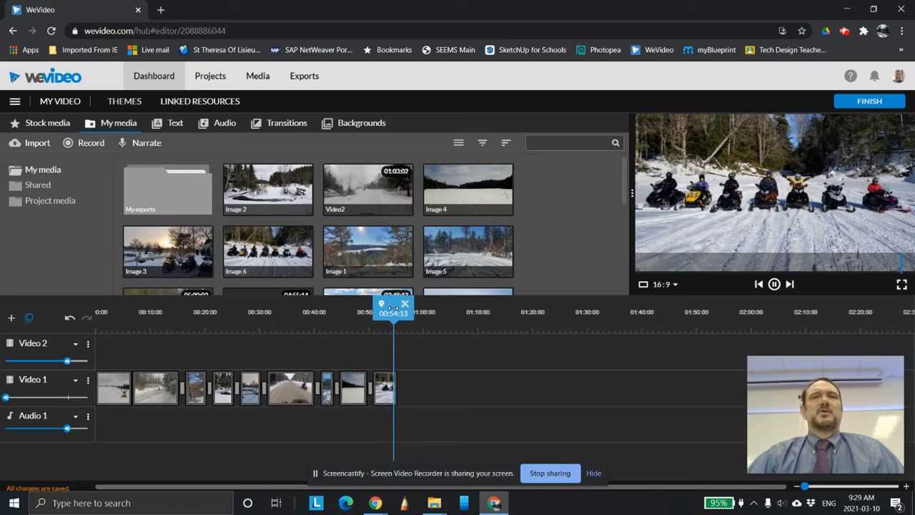
pyautogui.moveTo(391, 307); pyautogui.dragTo(96, 311)
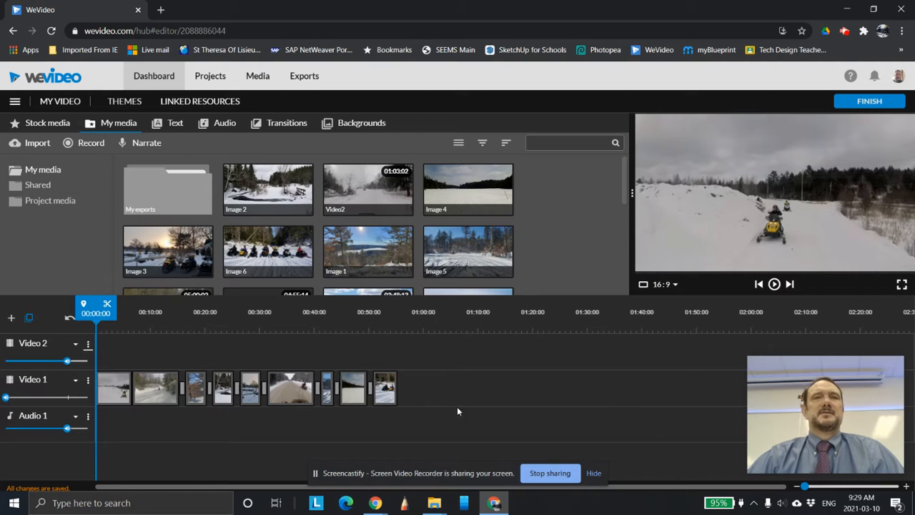
# Delete every clip and image from the Video 1 track and return the playhead to 00:00:00.
pyautogui.click(128, 389)
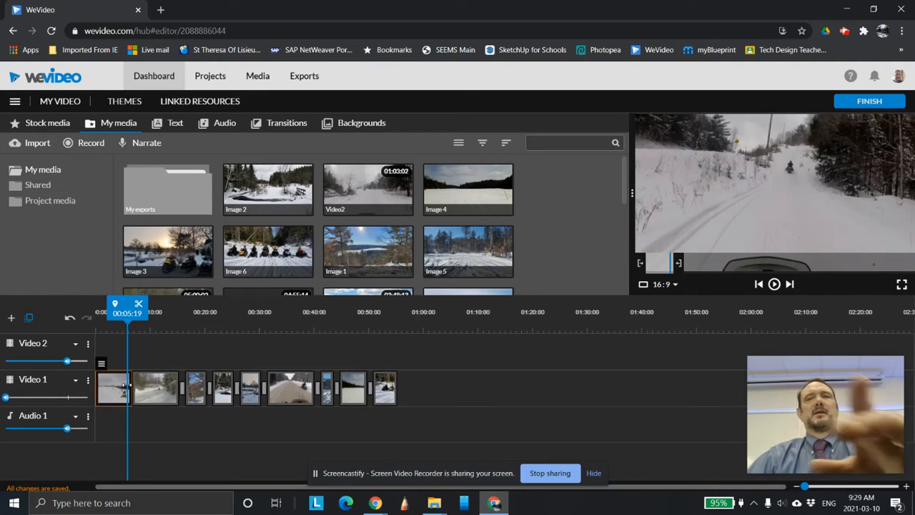
pyautogui.press('Delete')
pyautogui.click(171, 384)
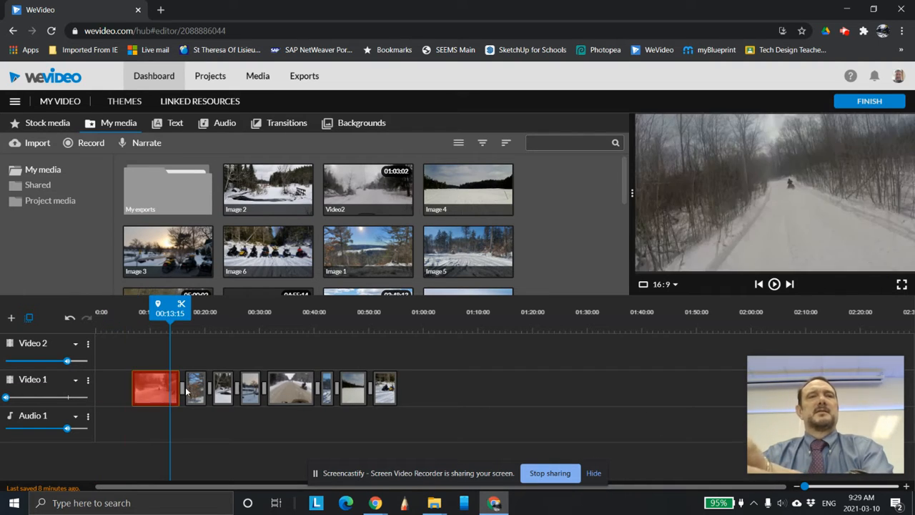
pyautogui.press('Delete')
pyautogui.click(188, 387)
pyautogui.press('Delete')
pyautogui.click(222, 387)
pyautogui.press('Delete')
pyautogui.click(257, 389)
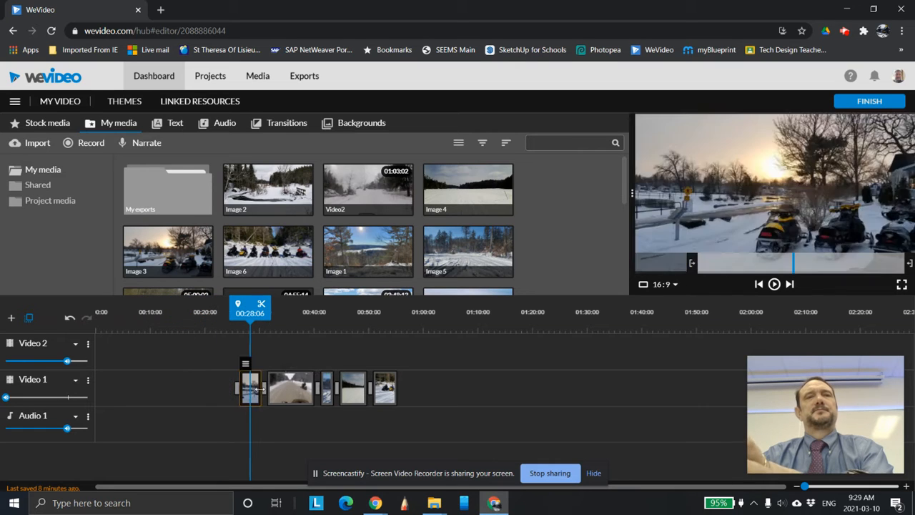
pyautogui.press('Delete')
pyautogui.click(281, 385)
pyautogui.press('Delete')
pyautogui.click(327, 386)
pyautogui.press('Delete')
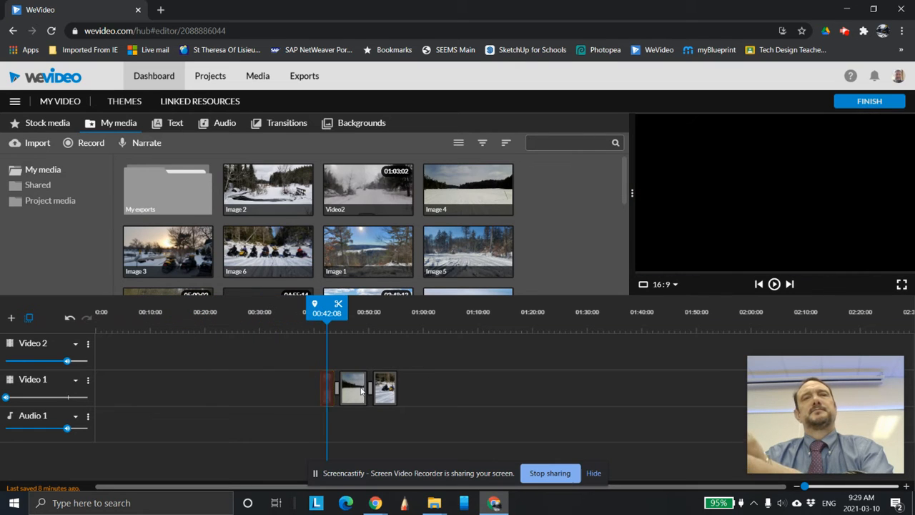
pyautogui.click(353, 390)
pyautogui.press('Delete')
pyautogui.click(385, 389)
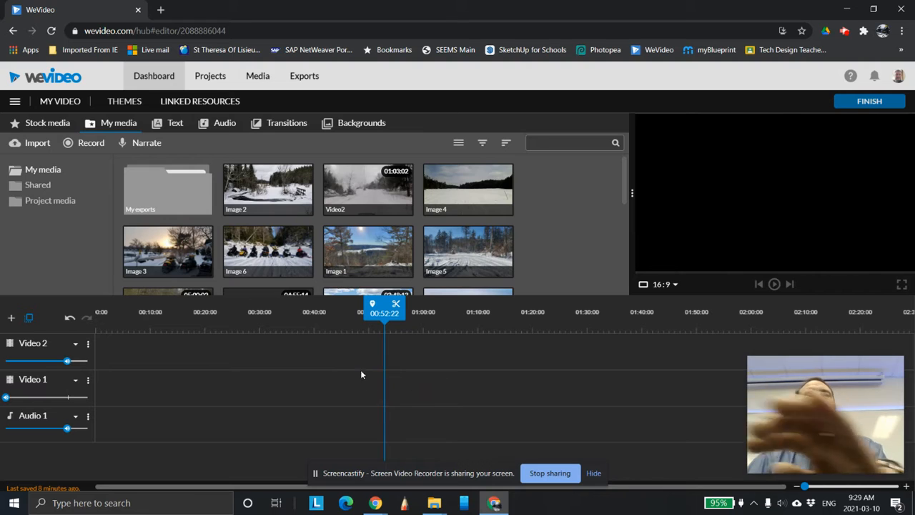
pyautogui.moveTo(383, 313); pyautogui.dragTo(87, 336)
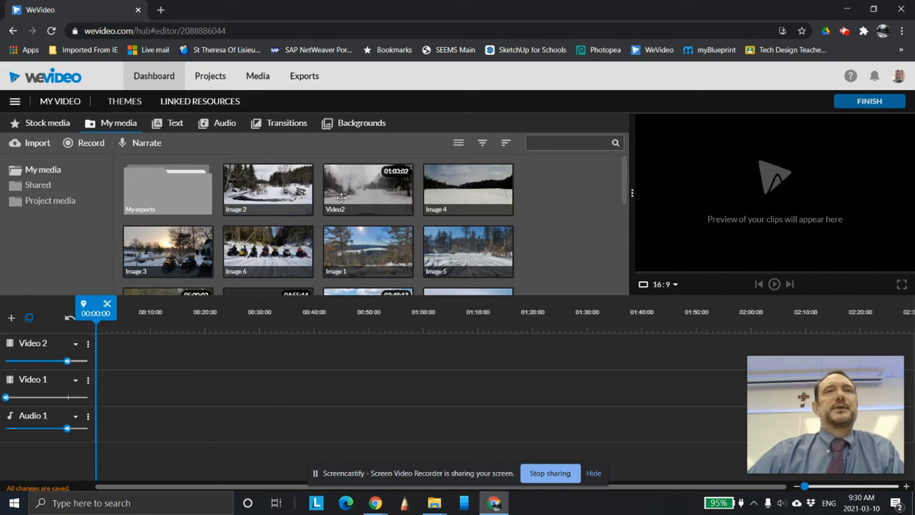
# Place Video2 at the start of the Video 1 track, trim its end to about 9 seconds and preview the cut.
pyautogui.moveTo(361, 198); pyautogui.dragTo(215, 389)
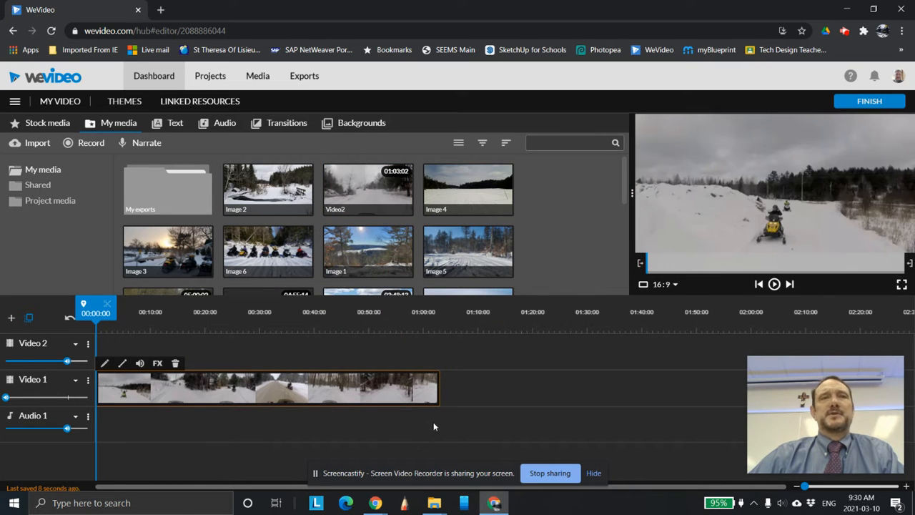
pyautogui.moveTo(438, 390); pyautogui.dragTo(126, 407)
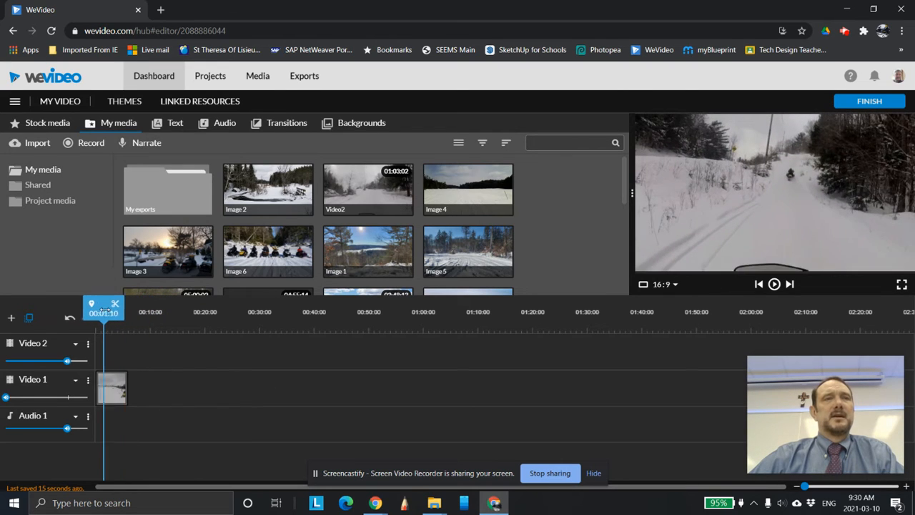
pyautogui.click(773, 284)
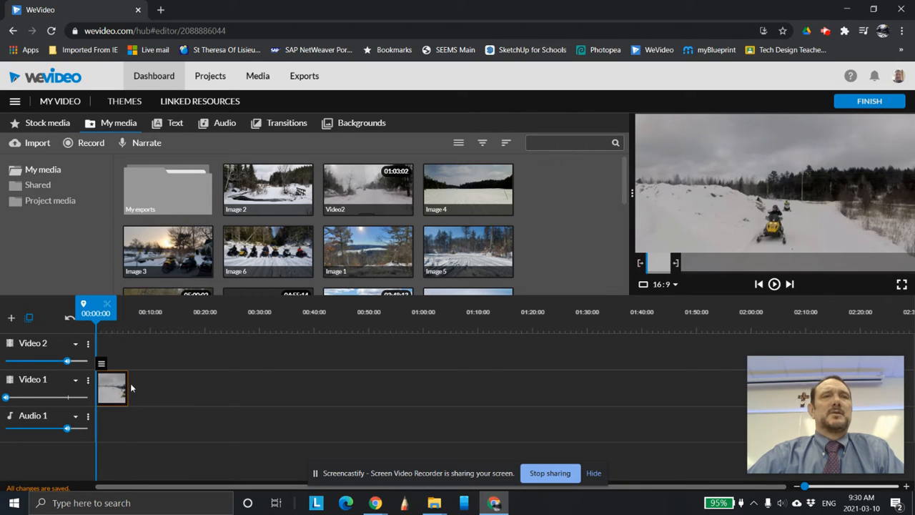
pyautogui.moveTo(127, 381); pyautogui.dragTo(133, 381)
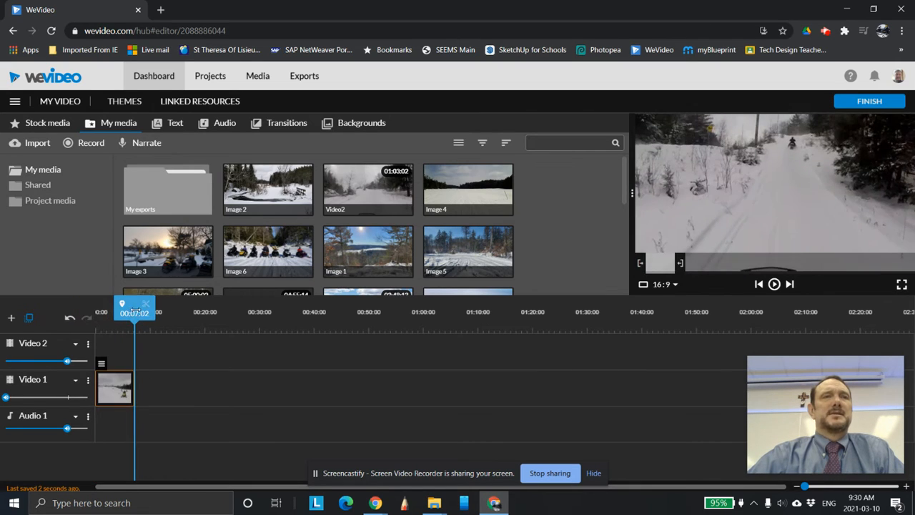
pyautogui.click(774, 283)
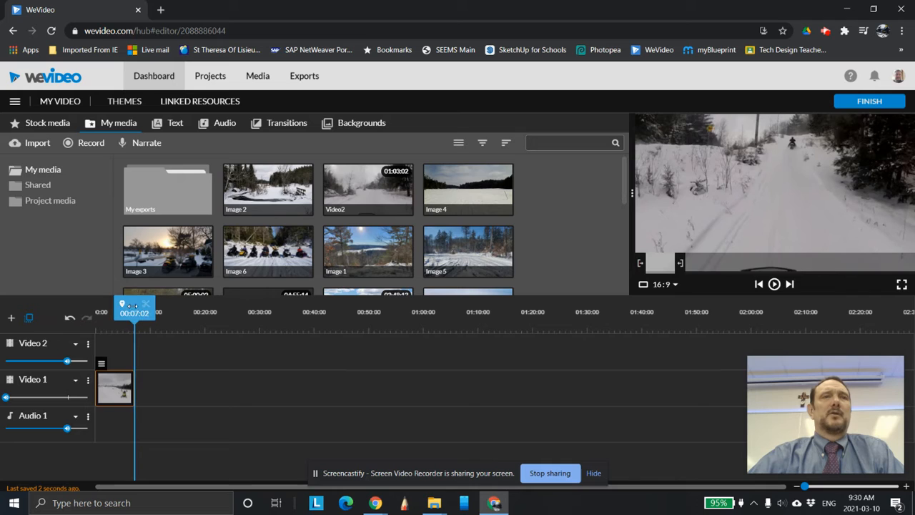
pyautogui.moveTo(129, 314); pyautogui.dragTo(90, 315)
pyautogui.moveTo(130, 385); pyautogui.dragTo(142, 383)
pyautogui.moveTo(146, 313); pyautogui.dragTo(131, 313)
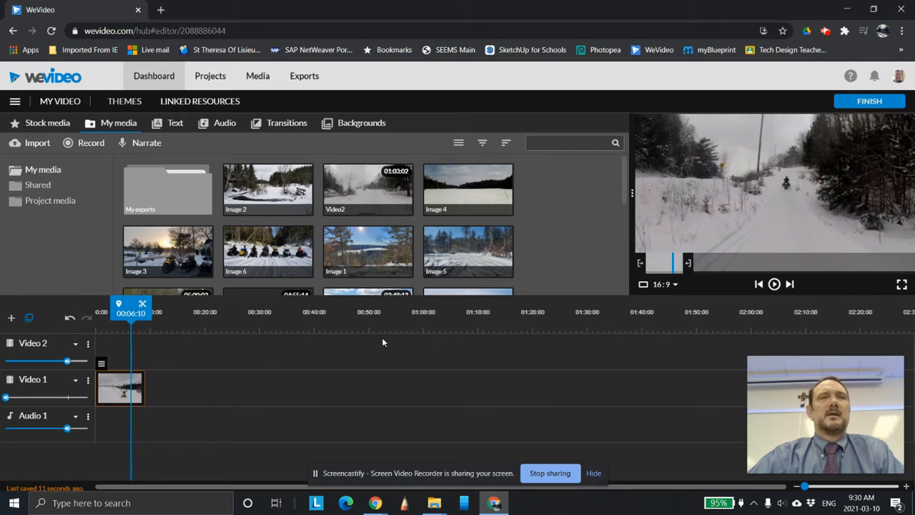
pyautogui.click(774, 284)
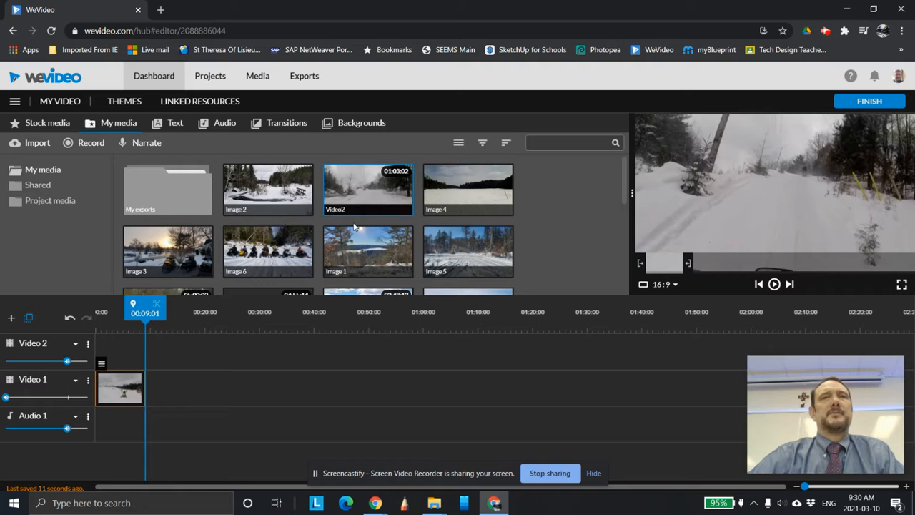
# Add the five-minute media clip named Video 1 directly after the first clip on the Video 1 track.
pyautogui.scroll(-2, 306, 245)
pyautogui.moveTo(168, 193); pyautogui.dragTo(163, 394)
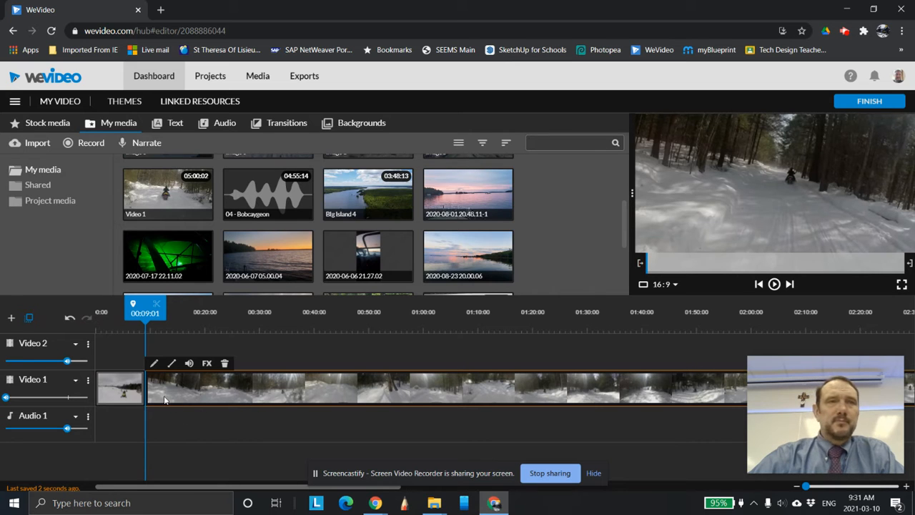
pyautogui.moveTo(152, 384); pyautogui.dragTo(348, 409)
pyautogui.click(499, 397)
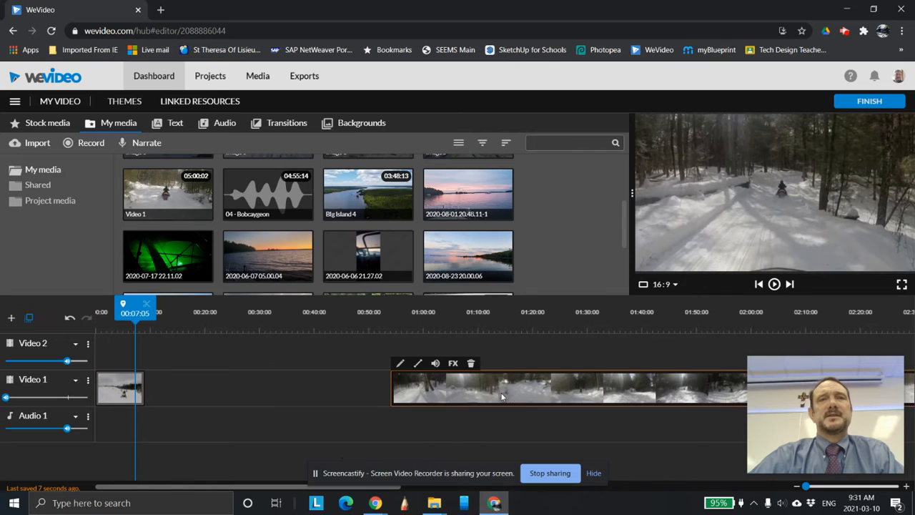
pyautogui.moveTo(440, 393); pyautogui.dragTo(195, 393)
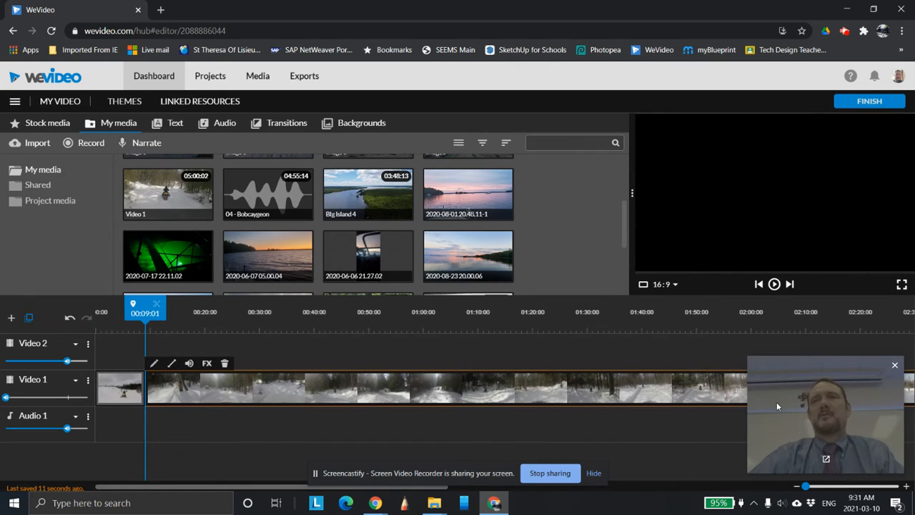
# Trim both ends of the second clip so it finishes at about 00:24:20, and play back the result.
pyautogui.moveTo(804, 486)
pyautogui.mouseDown()
pyautogui.moveTo(824, 486)
pyautogui.moveTo(803, 486)
pyautogui.mouseUp()
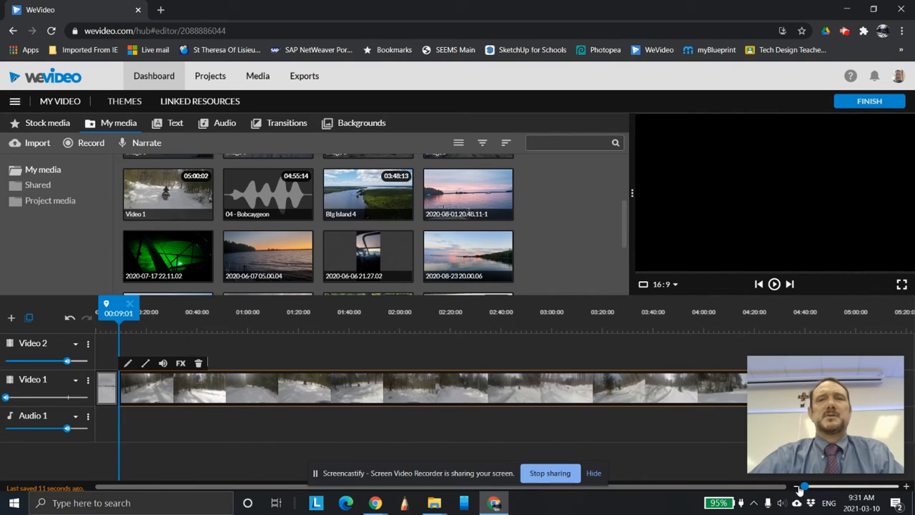
pyautogui.moveTo(824, 409); pyautogui.dragTo(826, 328)
pyautogui.moveTo(765, 390)
pyautogui.mouseDown()
pyautogui.moveTo(559, 400)
pyautogui.moveTo(569, 399)
pyautogui.mouseUp()
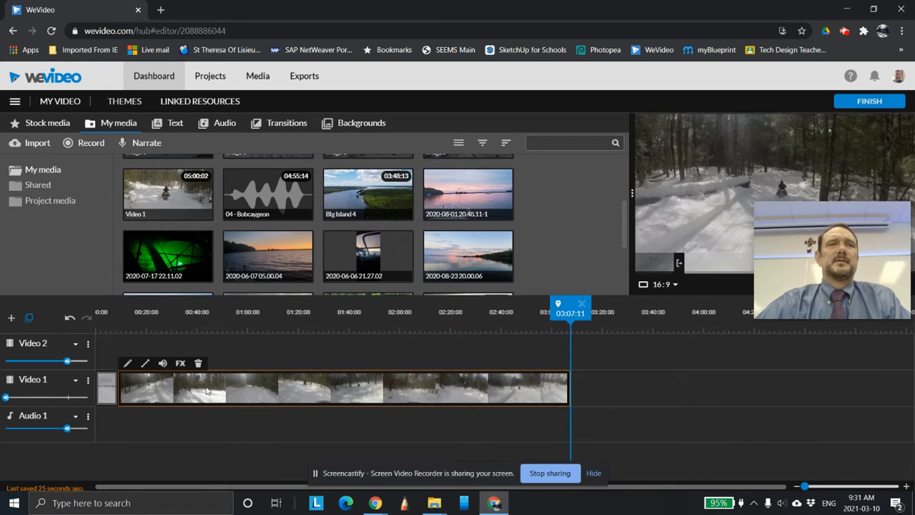
pyautogui.moveTo(122, 384)
pyautogui.mouseDown()
pyautogui.moveTo(534, 390)
pyautogui.moveTo(137, 388)
pyautogui.mouseUp()
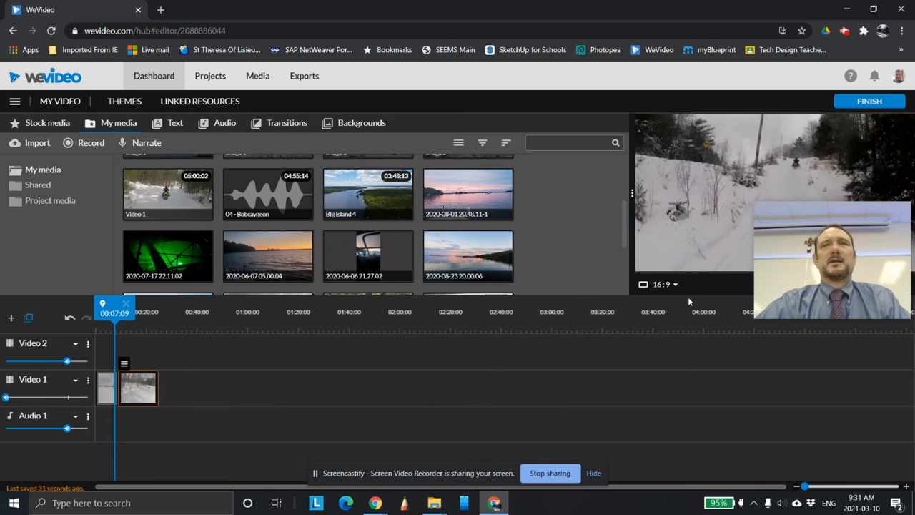
pyautogui.moveTo(859, 242); pyautogui.dragTo(852, 395)
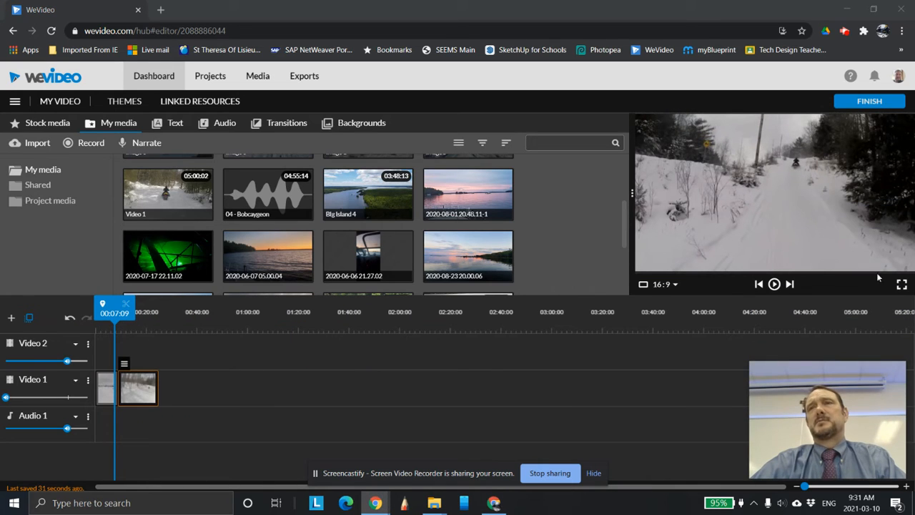
pyautogui.click(779, 291)
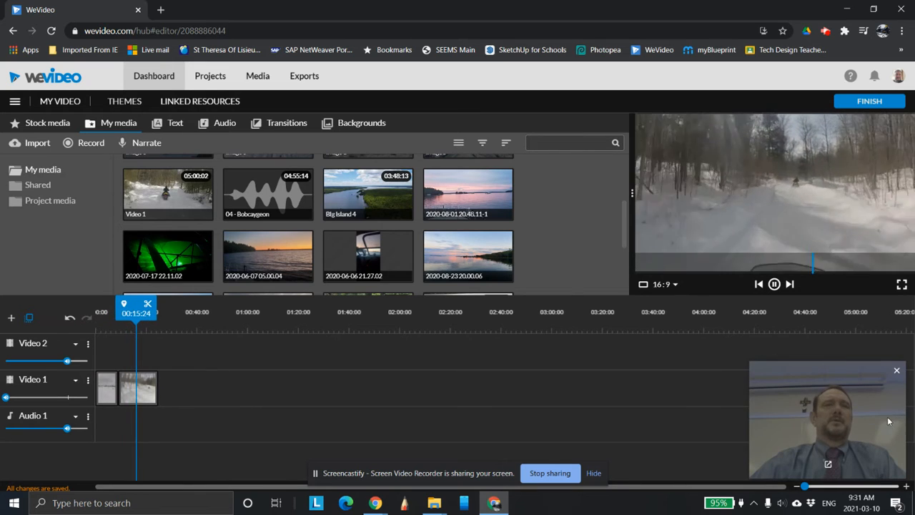
pyautogui.moveTo(878, 421)
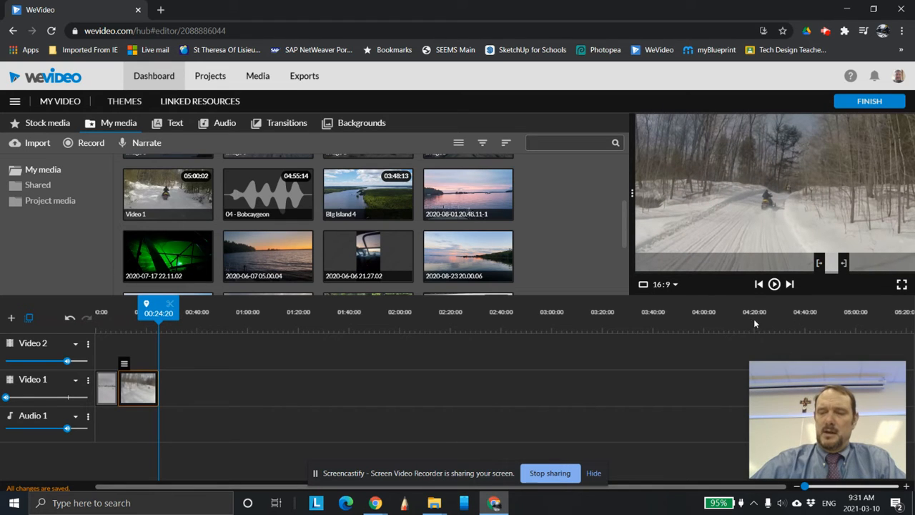
# Add Image 1 directly after the second clip on the Video 1 track and preview the sequence.
pyautogui.scroll(3, 391, 243)
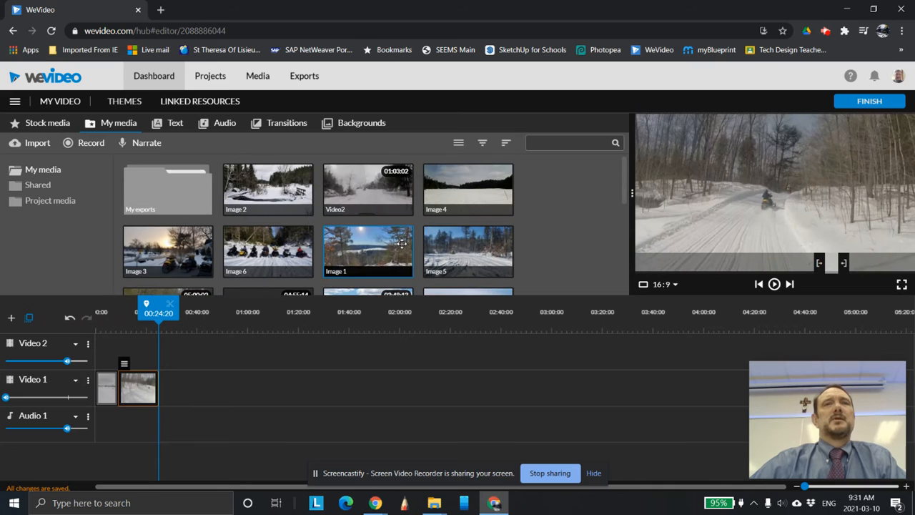
pyautogui.moveTo(372, 241); pyautogui.dragTo(179, 394)
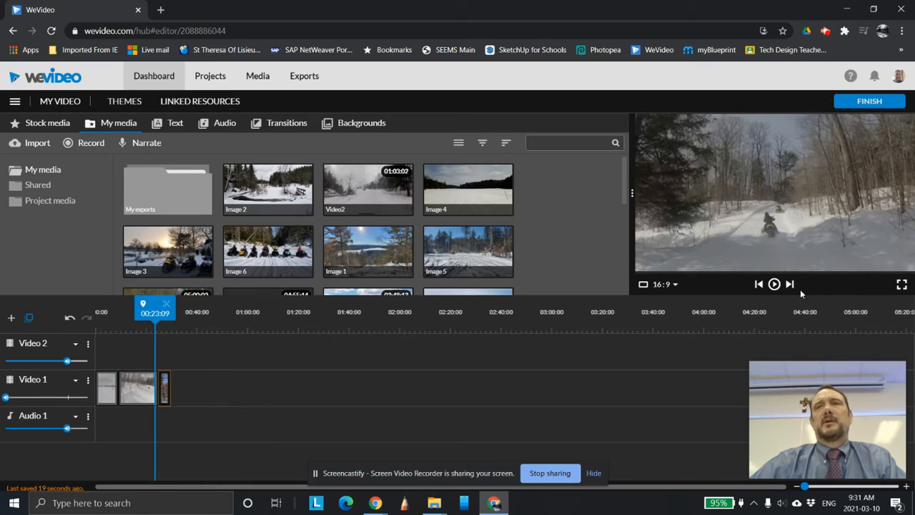
pyautogui.click(774, 284)
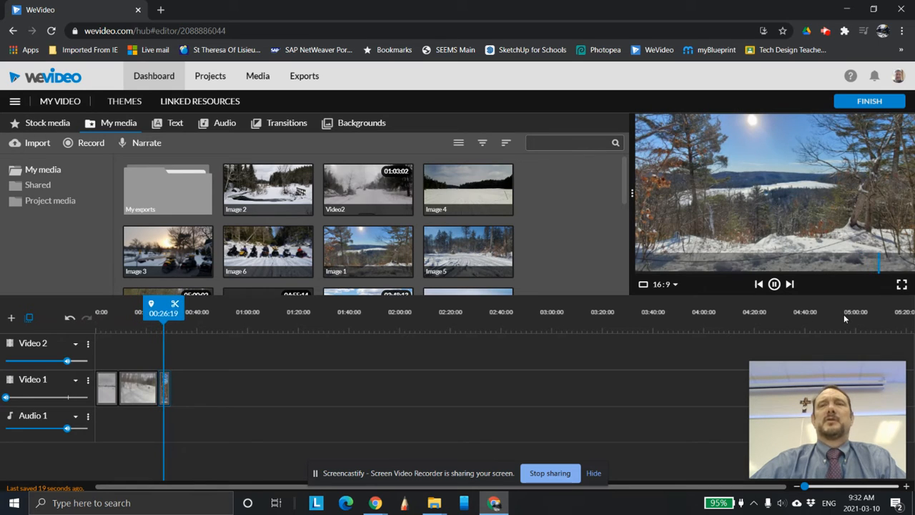
pyautogui.click(758, 283)
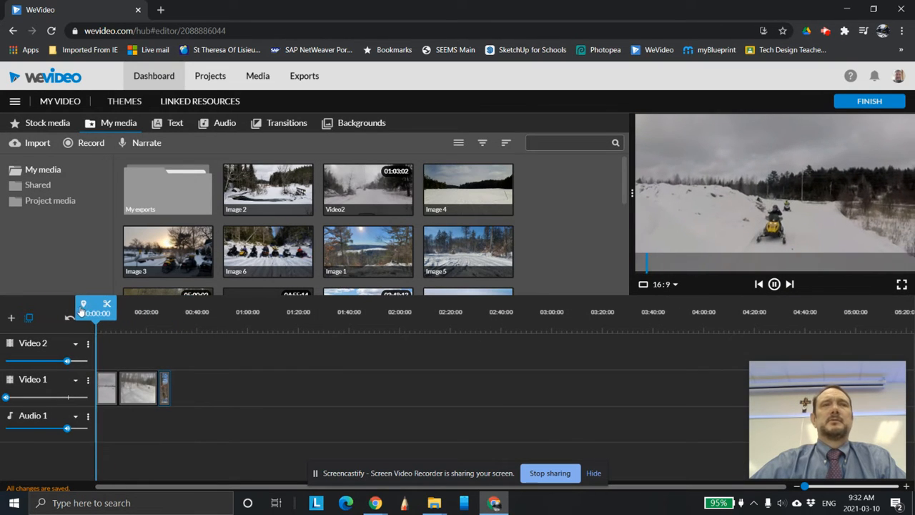
pyautogui.click(776, 287)
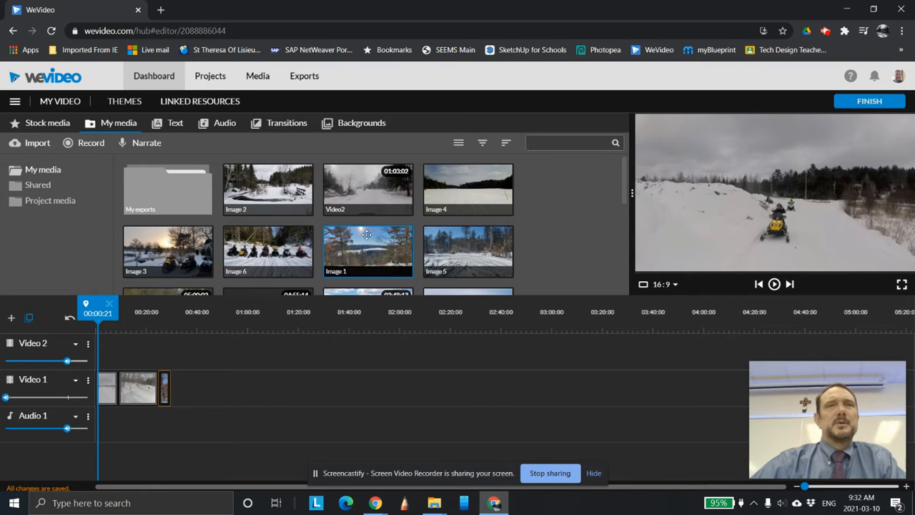
# Append Image 2 and Image 3 after Image 1 on the Video 1 track, previewing each addition.
pyautogui.moveTo(266, 192); pyautogui.dragTo(193, 383)
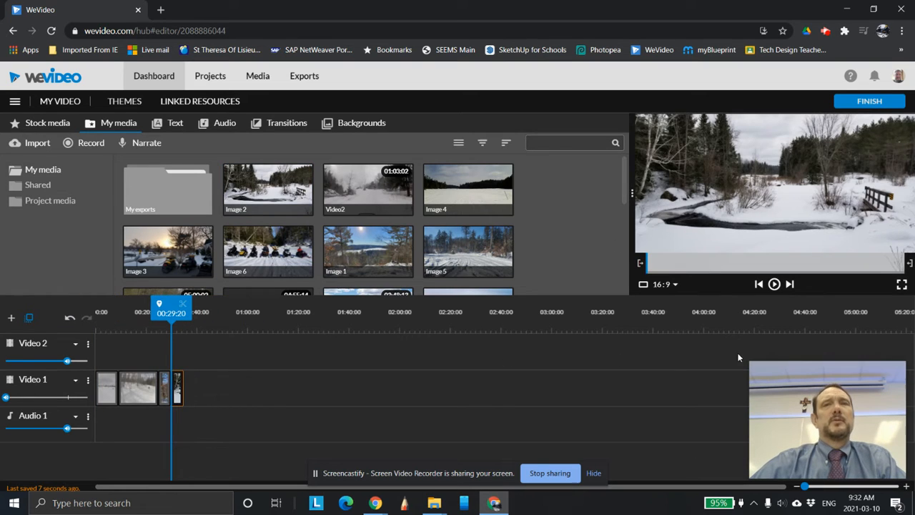
pyautogui.click(783, 284)
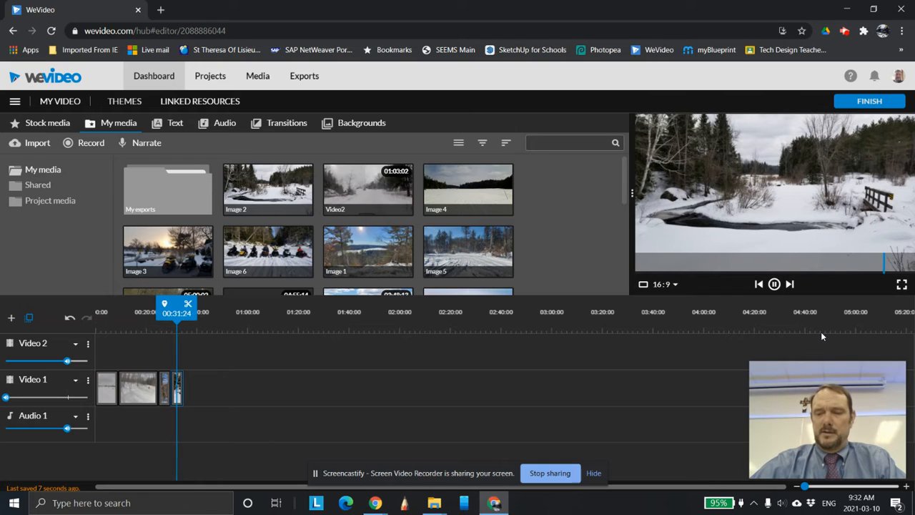
pyautogui.moveTo(175, 247); pyautogui.dragTo(190, 386)
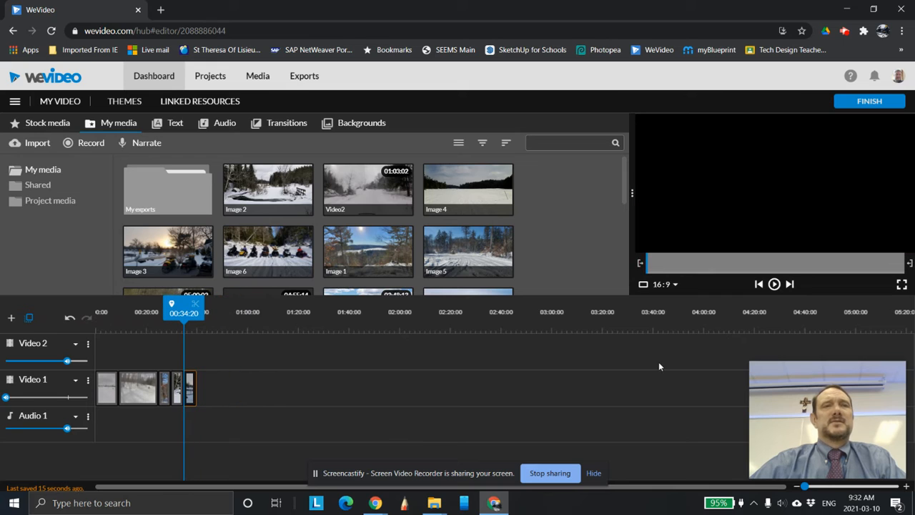
pyautogui.click(774, 285)
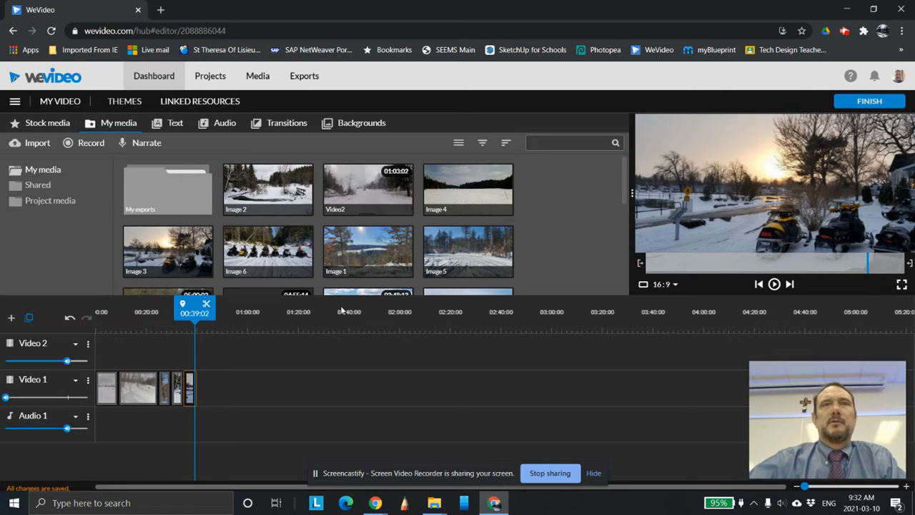
# Append Video2 after Image 3 on the Video 1 track, trimmed to a short section, and play it back.
pyautogui.moveTo(356, 193); pyautogui.dragTo(206, 387)
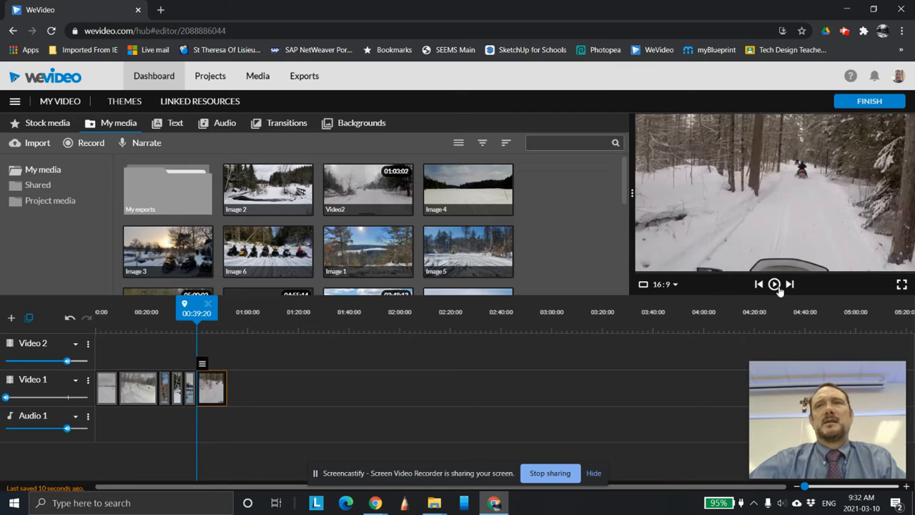
pyautogui.click(776, 286)
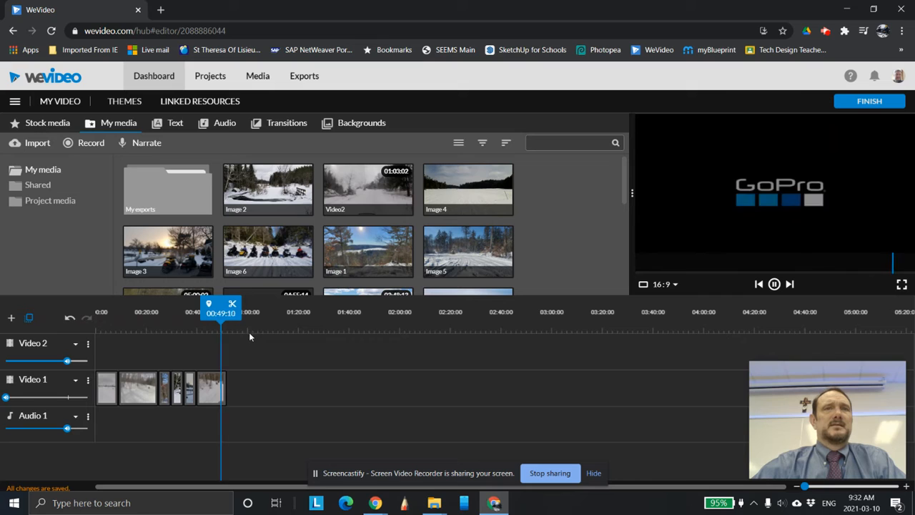
# Preview the sequence from Image 3 and trim the end of the Video2 clip back to about 00:50:02.
pyautogui.moveTo(215, 304); pyautogui.dragTo(187, 309)
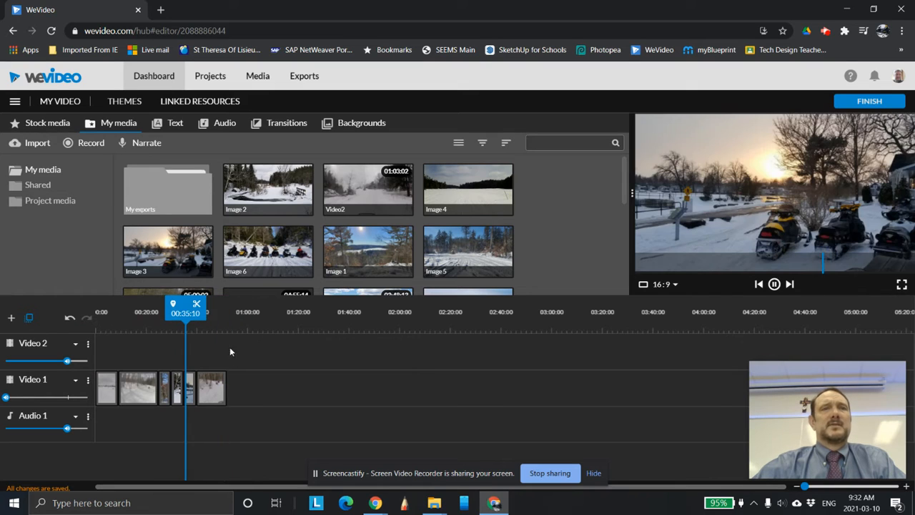
pyautogui.click(774, 284)
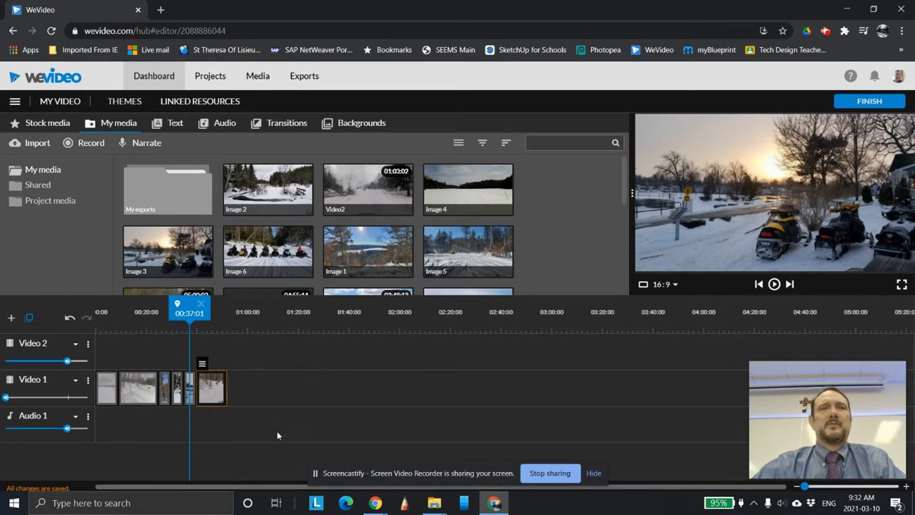
pyautogui.moveTo(226, 388); pyautogui.dragTo(221, 388)
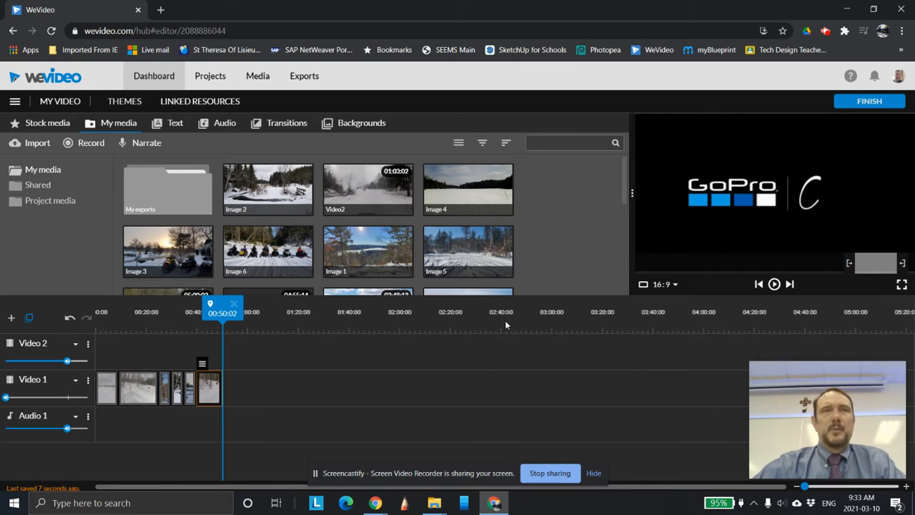
# Append Image 5 directly after the Video2 clip on the Video 1 track and play back the join.
pyautogui.scroll(-1, 414, 221)
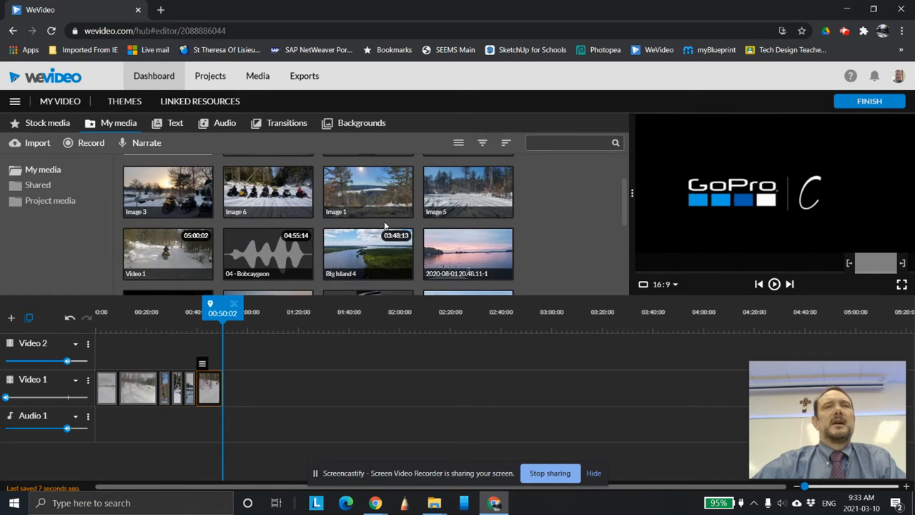
pyautogui.scroll(-1, 417, 223)
pyautogui.scroll(1, 420, 227)
pyautogui.scroll(1, 421, 229)
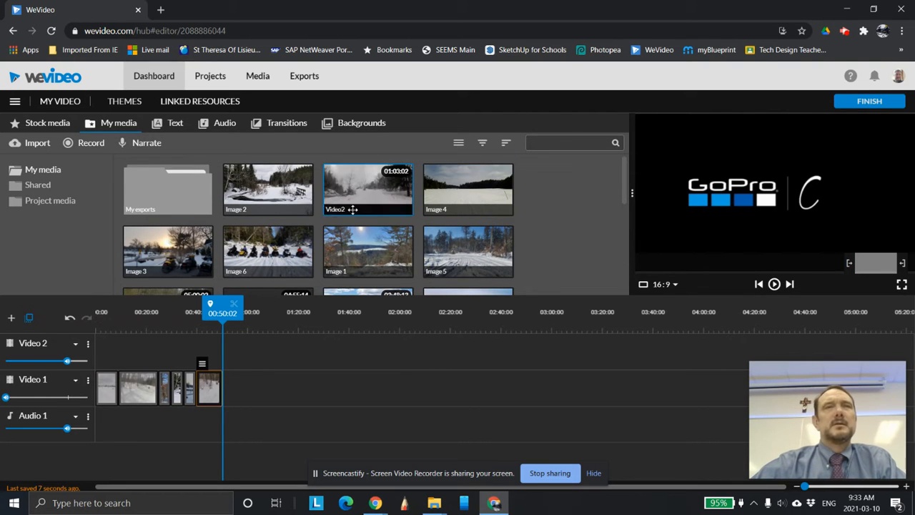
pyautogui.moveTo(393, 228); pyautogui.dragTo(237, 395)
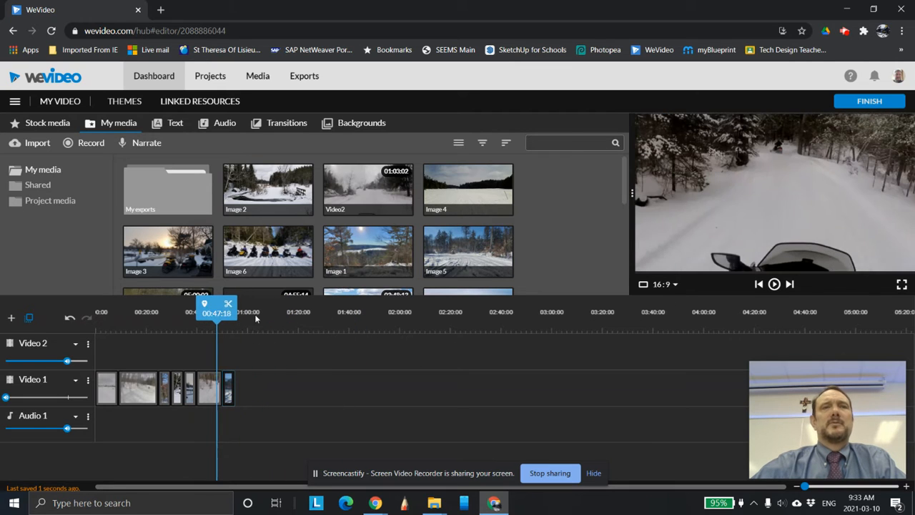
pyautogui.click(774, 284)
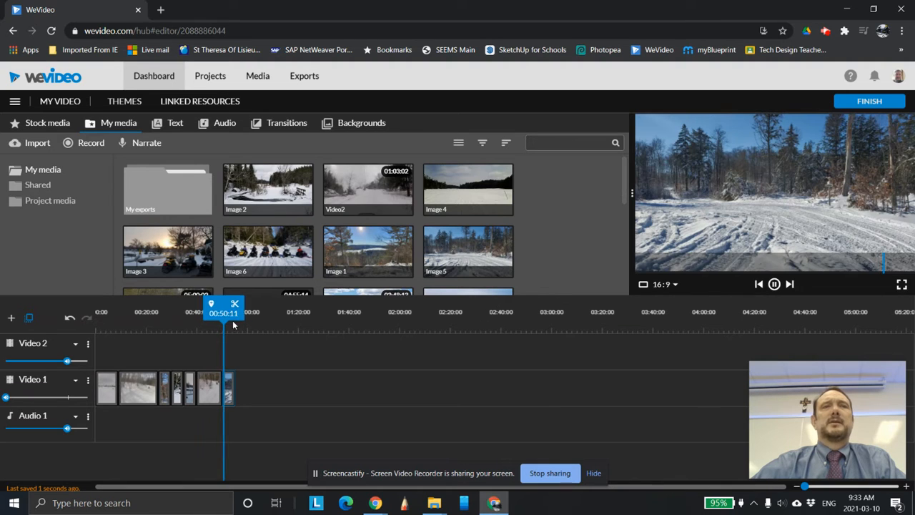
# Trim the end of the Video2 clip slightly more, close the gap before Image 5, and play back the join.
pyautogui.moveTo(227, 309); pyautogui.dragTo(179, 308)
pyautogui.click(215, 384)
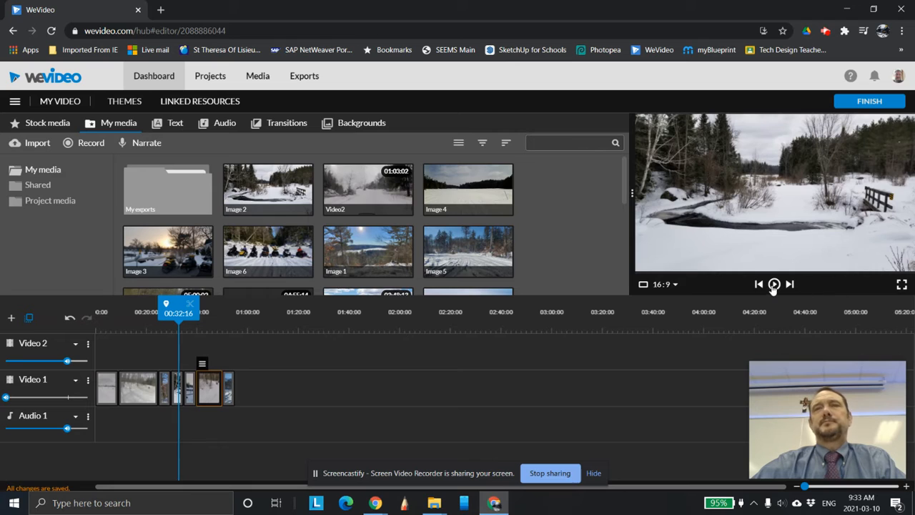
pyautogui.moveTo(220, 384)
pyautogui.mouseDown()
pyautogui.moveTo(212, 384)
pyautogui.moveTo(349, 389)
pyautogui.moveTo(208, 386)
pyautogui.moveTo(223, 386)
pyautogui.mouseUp()
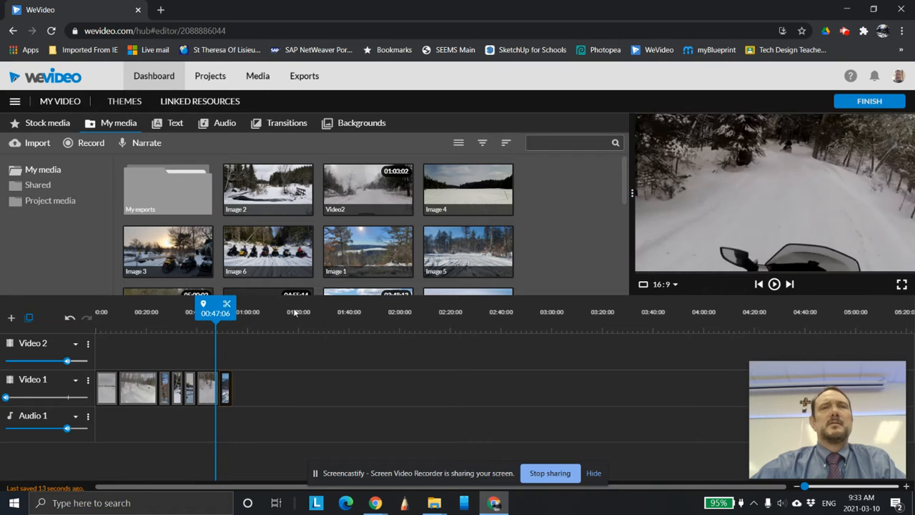
pyautogui.click(777, 284)
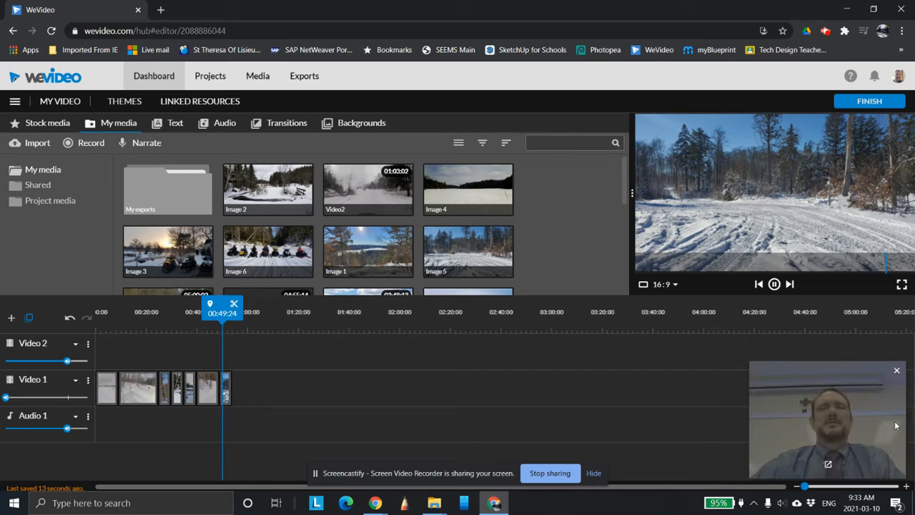
pyautogui.click(775, 285)
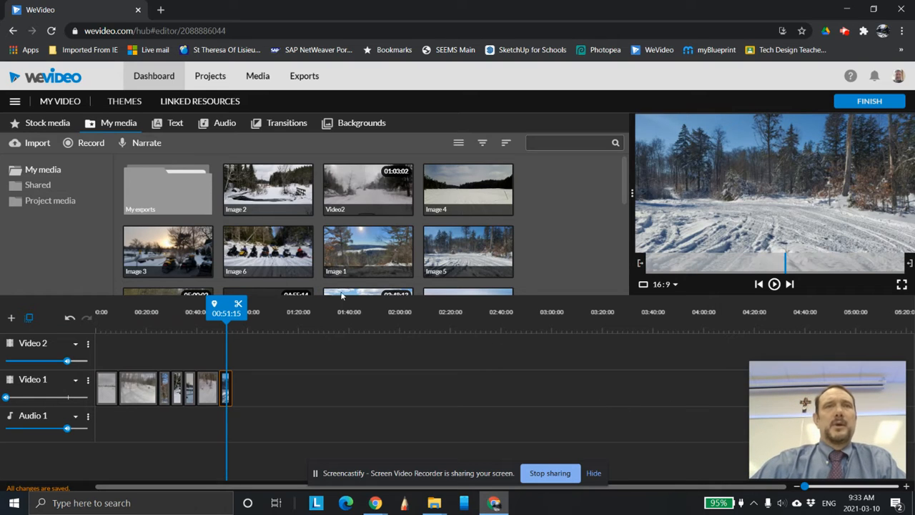
# Append Image 4 after Image 5 on the Video 1 track, preview it, and extend it to end at about 01:01.
pyautogui.scroll(-3, 400, 221)
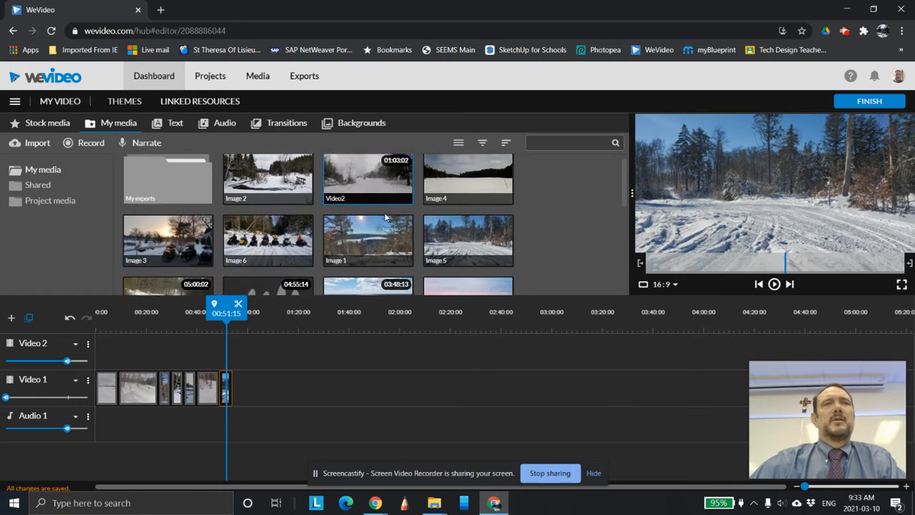
pyautogui.scroll(3, 415, 237)
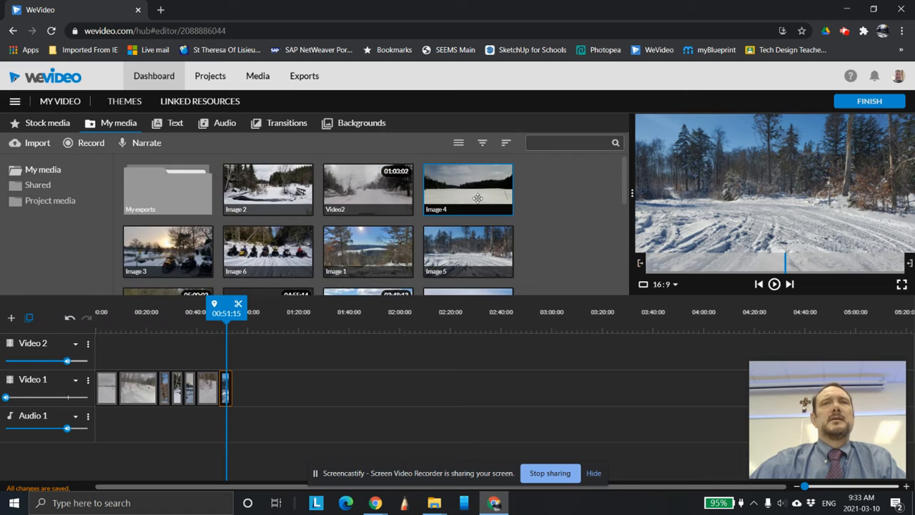
pyautogui.moveTo(476, 186); pyautogui.dragTo(253, 387)
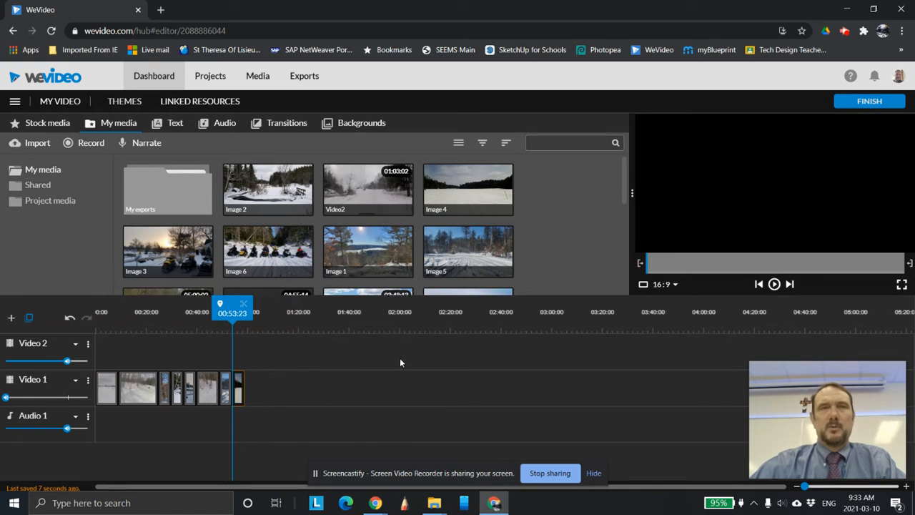
pyautogui.click(776, 283)
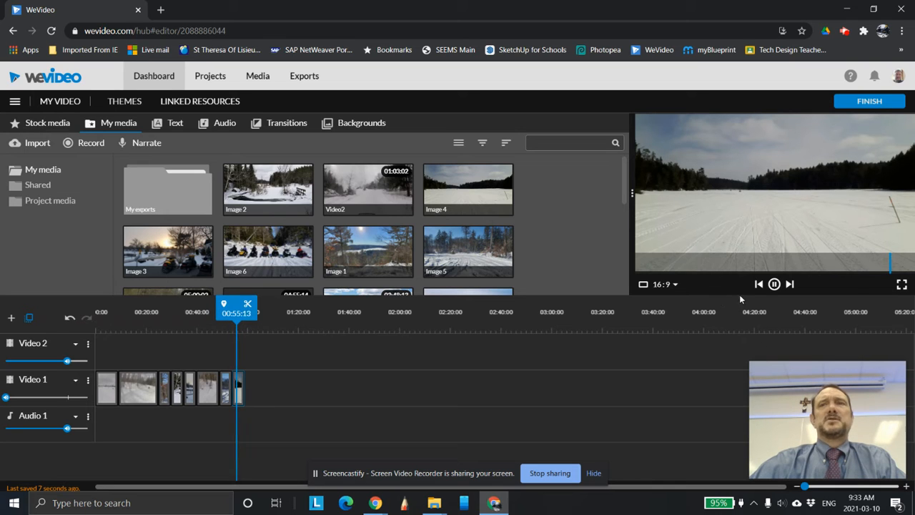
pyautogui.click(774, 284)
pyautogui.moveTo(243, 382); pyautogui.dragTo(250, 384)
pyautogui.moveTo(235, 312); pyautogui.dragTo(243, 313)
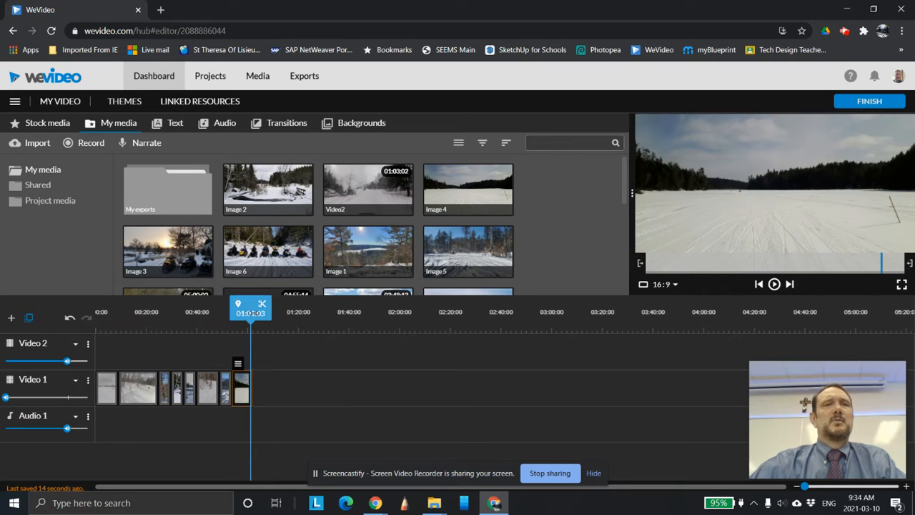
# Append Image 6 after Image 4 as the last item on the Video 1 track.
pyautogui.click(143, 391)
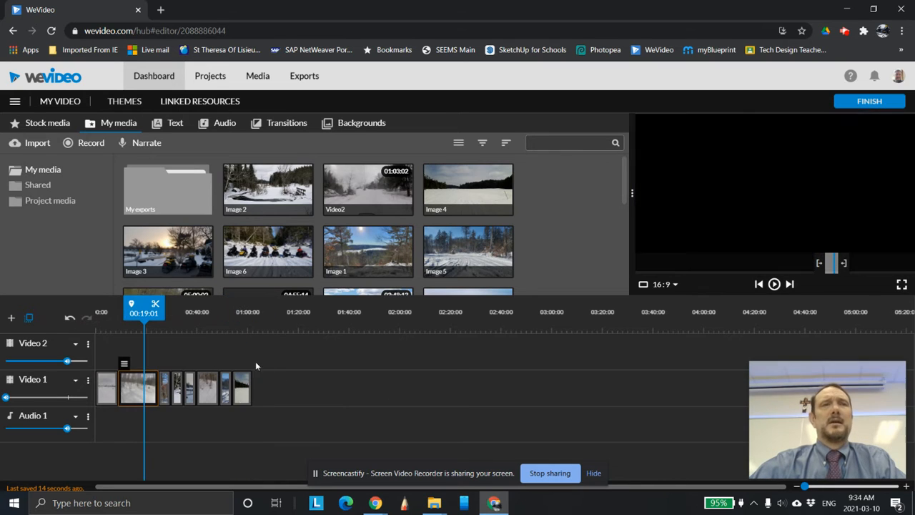
pyautogui.moveTo(139, 303); pyautogui.dragTo(88, 310)
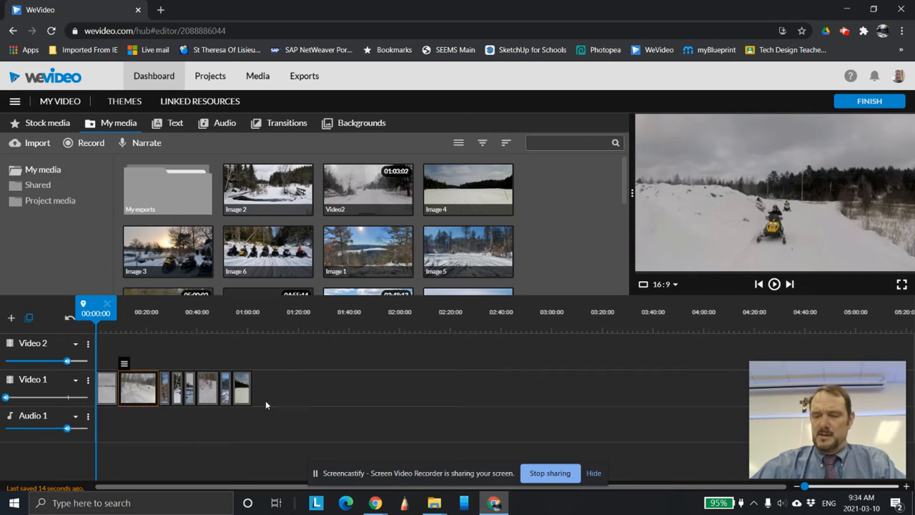
pyautogui.moveTo(268, 250); pyautogui.dragTo(261, 383)
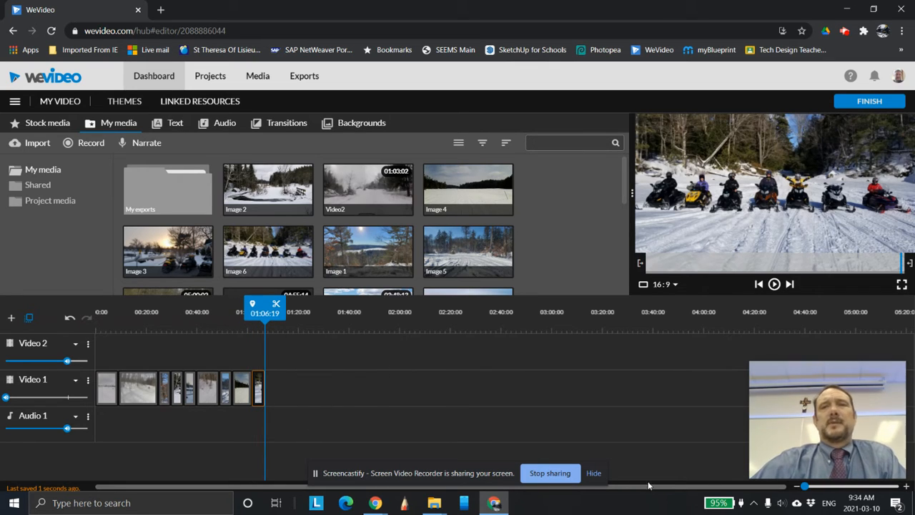
# Shorten the end of the second clip and shift all following clips earlier to close the gap.
pyautogui.moveTo(804, 486); pyautogui.dragTo(804, 486)
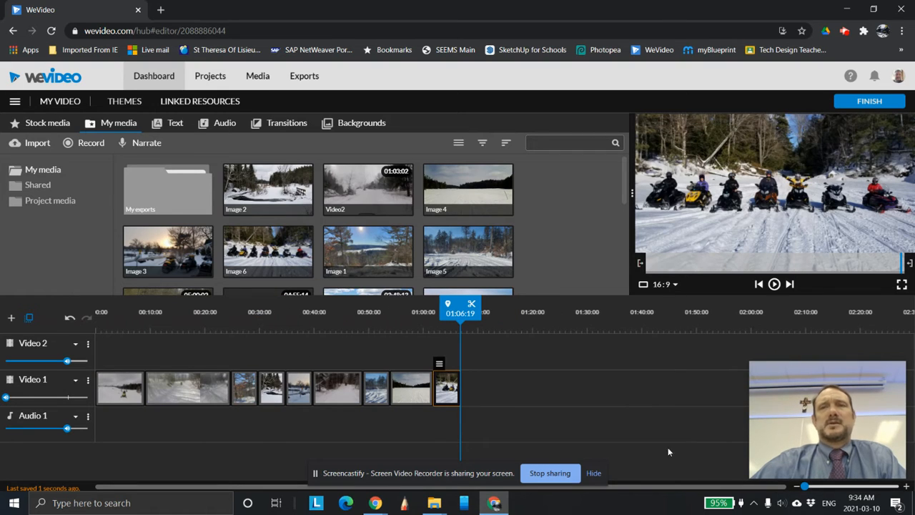
pyautogui.click(193, 390)
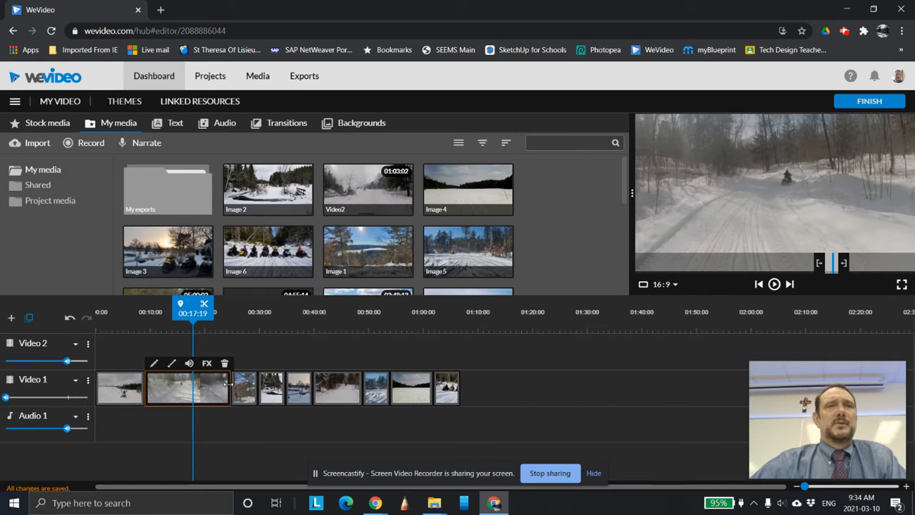
pyautogui.moveTo(228, 384); pyautogui.dragTo(311, 386)
pyautogui.moveTo(374, 386); pyautogui.dragTo(438, 387)
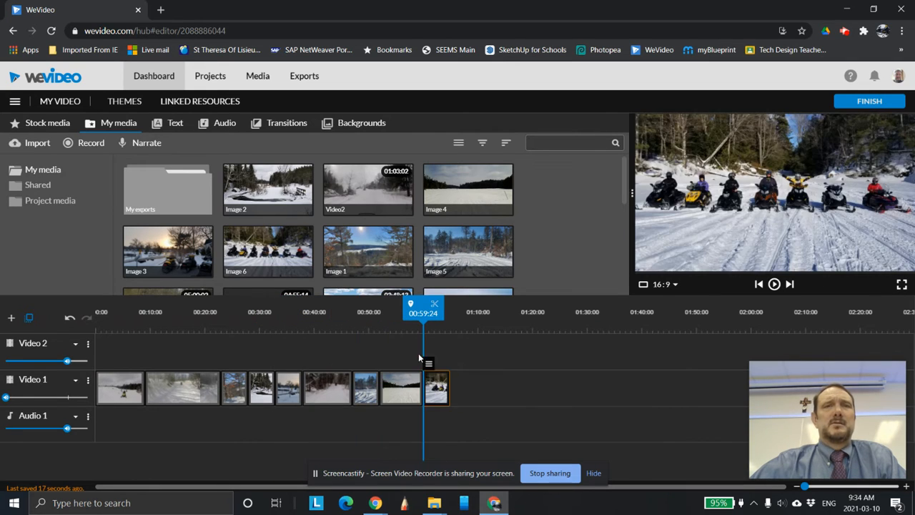
pyautogui.moveTo(423, 309); pyautogui.dragTo(447, 328)
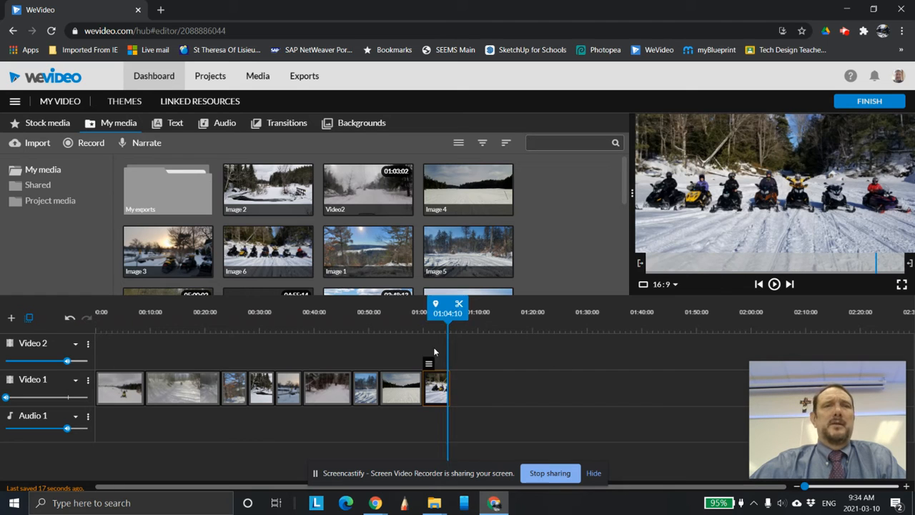
# Trim the second clip to end at about 00:21, close up the following clips, and return the playhead to 00:00:00.
pyautogui.click(191, 386)
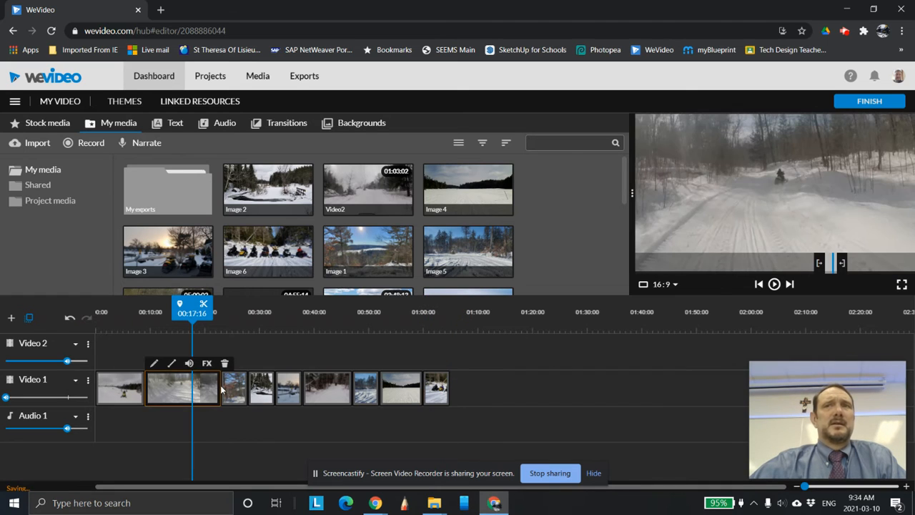
pyautogui.moveTo(199, 330); pyautogui.dragTo(151, 330)
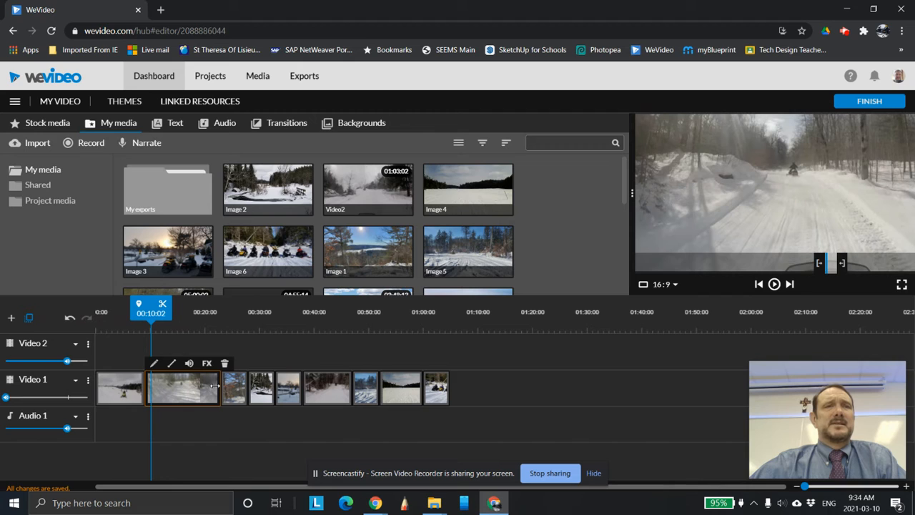
pyautogui.moveTo(219, 386)
pyautogui.mouseDown()
pyautogui.moveTo(205, 386)
pyautogui.moveTo(224, 387)
pyautogui.mouseUp()
pyautogui.moveTo(220, 312); pyautogui.dragTo(197, 312)
pyautogui.click(772, 285)
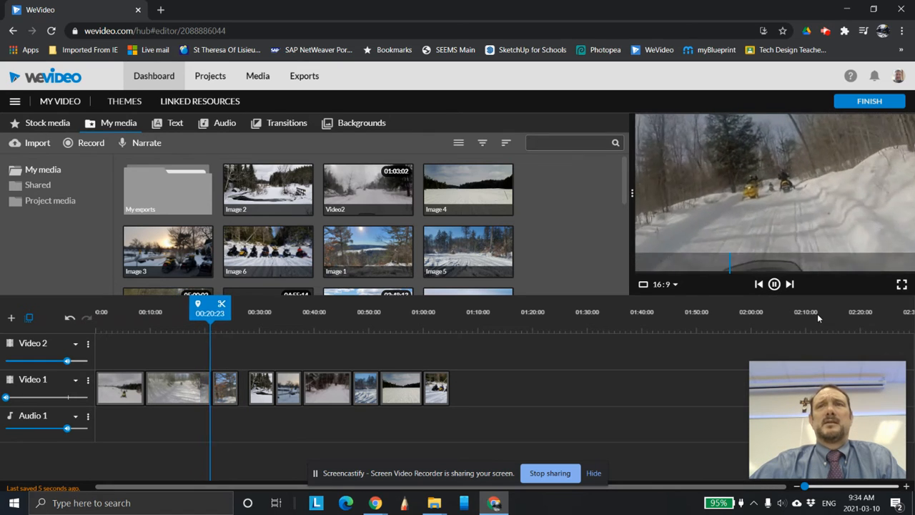
pyautogui.moveTo(298, 403); pyautogui.dragTo(429, 386)
pyautogui.moveTo(418, 307); pyautogui.dragTo(145, 315)
pyautogui.moveTo(94, 319); pyautogui.dragTo(96, 318)
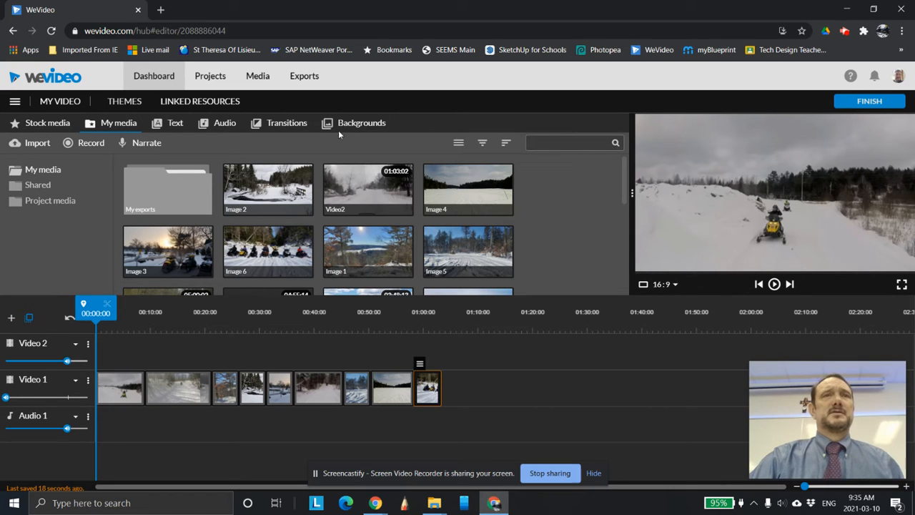
# Browse the standard transitions and play the sequence from 00:08:01 to examine the cuts between clips.
pyautogui.click(293, 125)
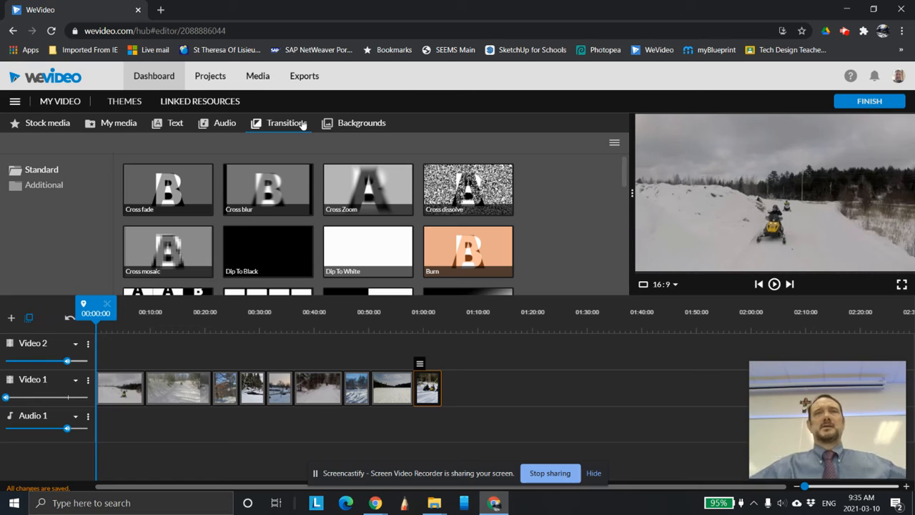
pyautogui.scroll(-10, 568, 221)
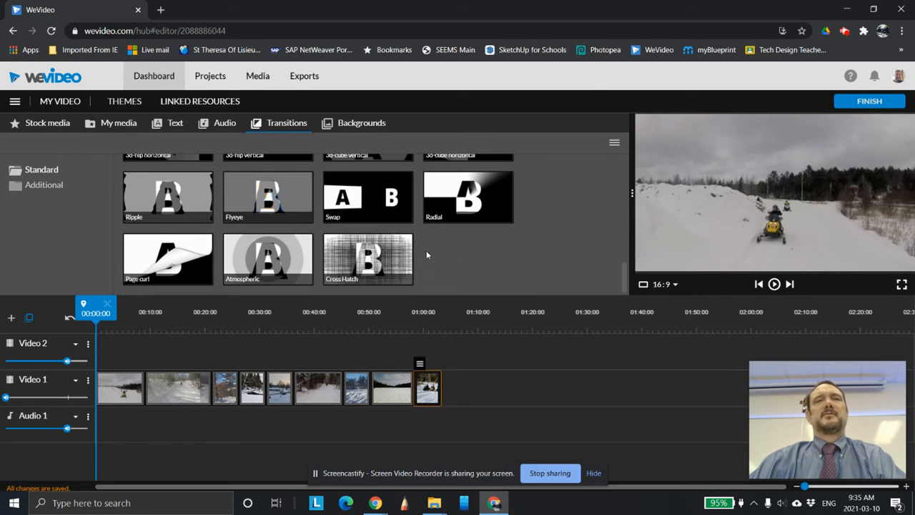
pyautogui.scroll(10, 426, 252)
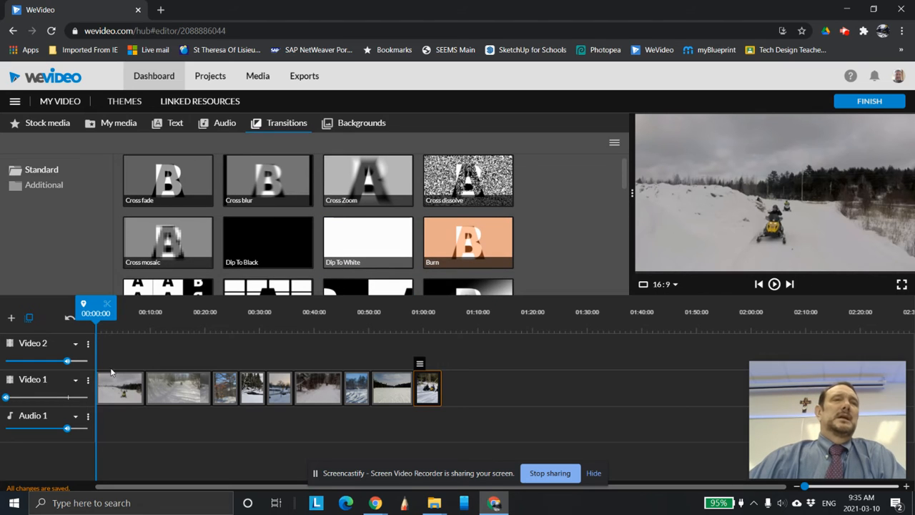
pyautogui.click(159, 386)
pyautogui.moveTo(161, 313); pyautogui.dragTo(140, 313)
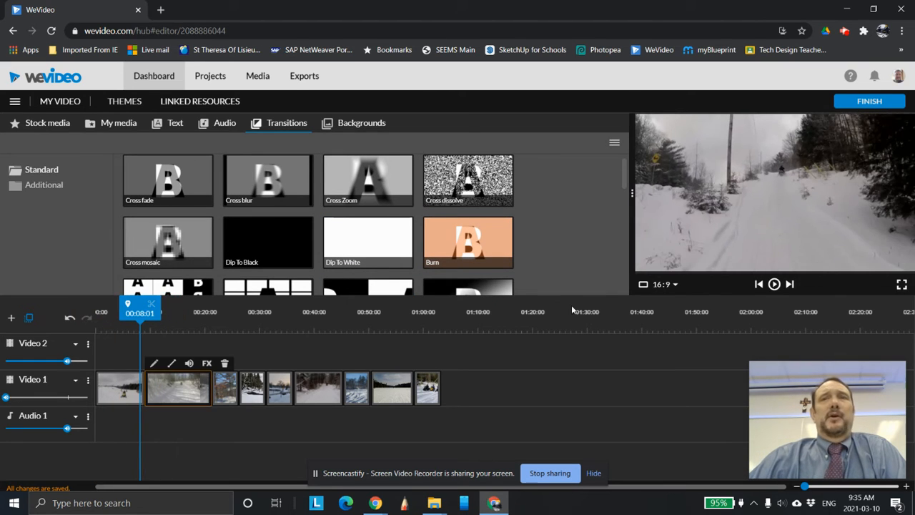
pyautogui.click(778, 285)
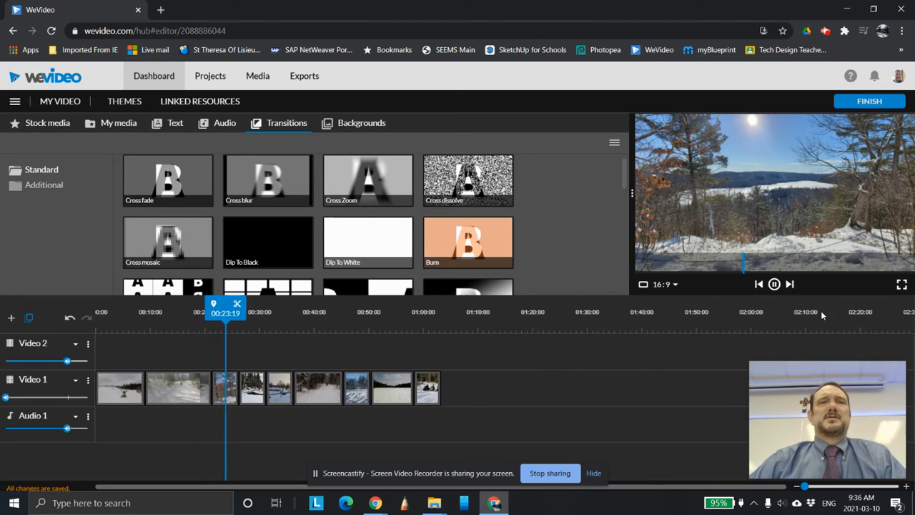
pyautogui.click(774, 284)
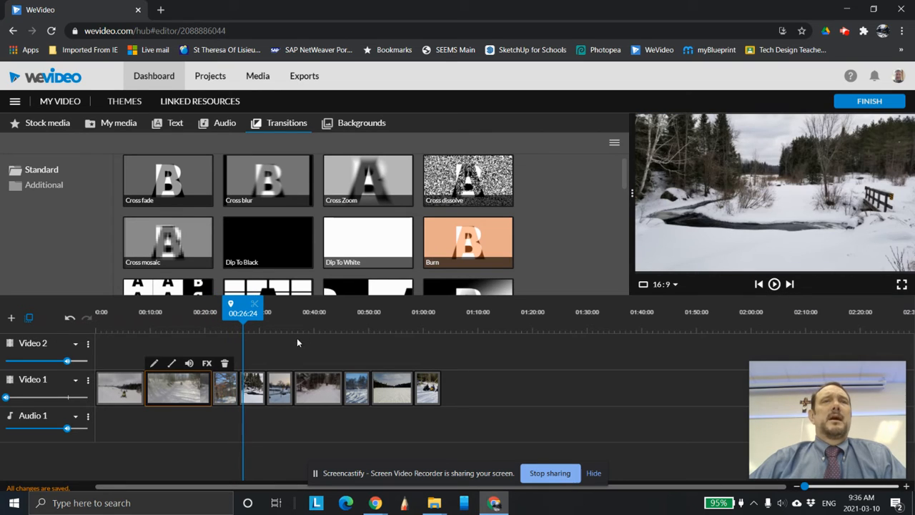
# Add Dip To White transitions between the second clip and Image 1 and between Image 1 and Image 2, previewing the first.
pyautogui.moveTo(364, 233); pyautogui.dragTo(211, 386)
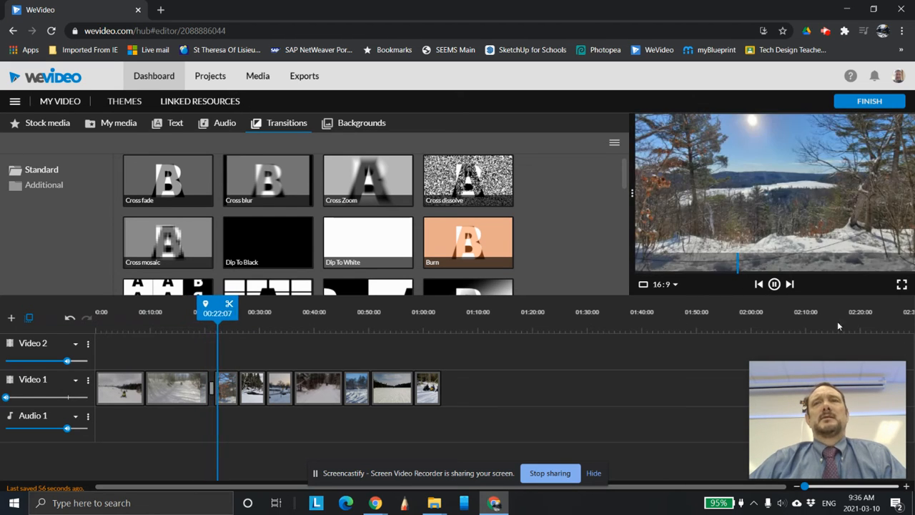
pyautogui.click(774, 284)
pyautogui.moveTo(368, 240)
pyautogui.mouseDown()
pyautogui.moveTo(265, 329)
pyautogui.moveTo(240, 386)
pyautogui.mouseUp()
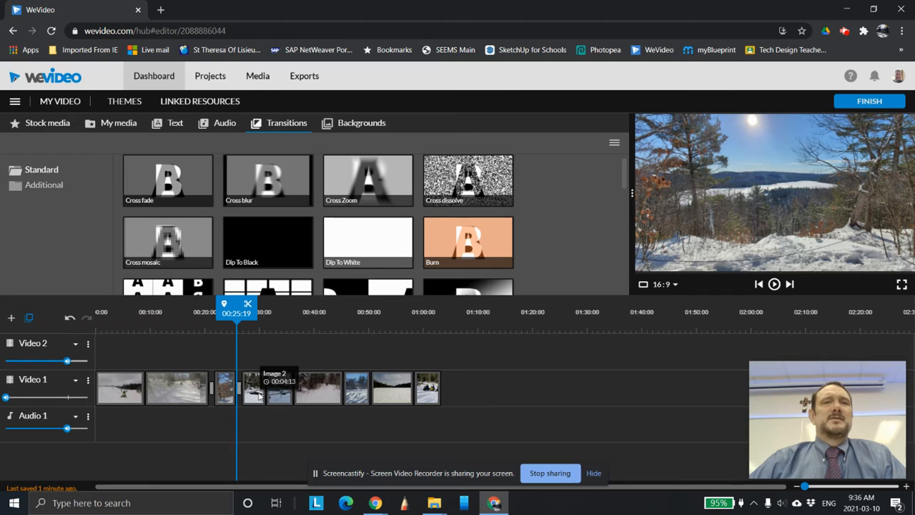
# Add a Dip To White transition between Image 2 and Image 3 and preview the sequence from 00:25:07.
pyautogui.click(281, 394)
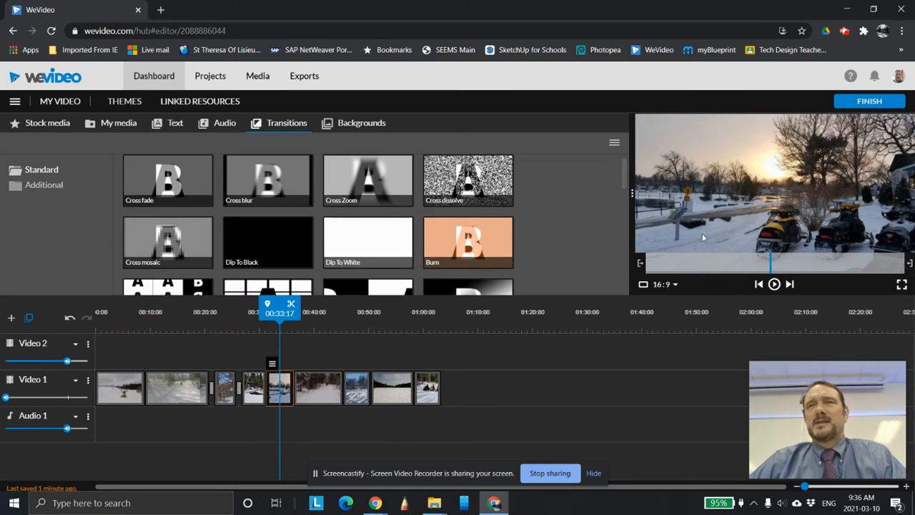
pyautogui.moveTo(267, 238); pyautogui.dragTo(273, 393)
pyautogui.moveTo(264, 307); pyautogui.dragTo(235, 304)
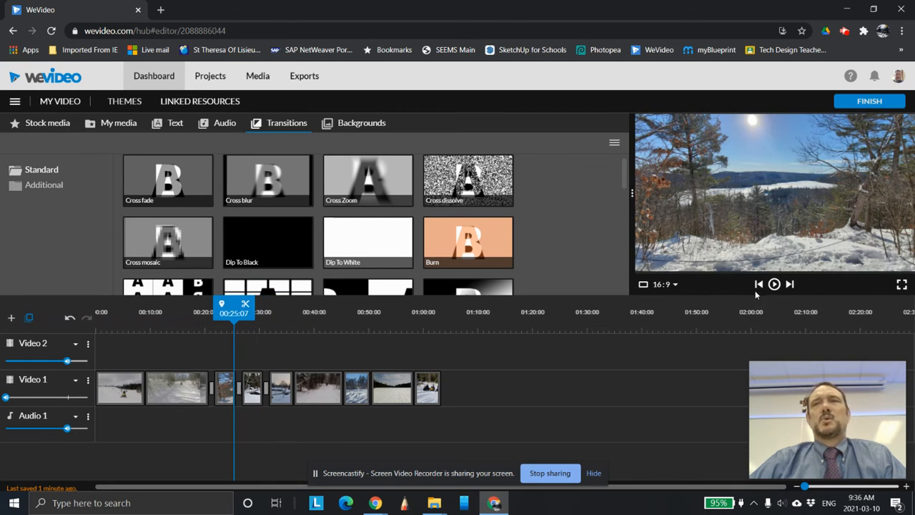
pyautogui.click(774, 285)
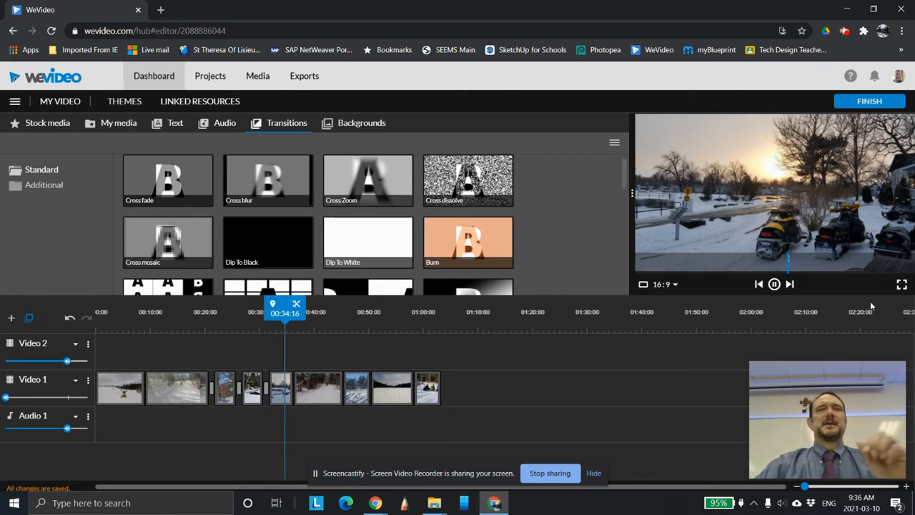
pyautogui.click(774, 284)
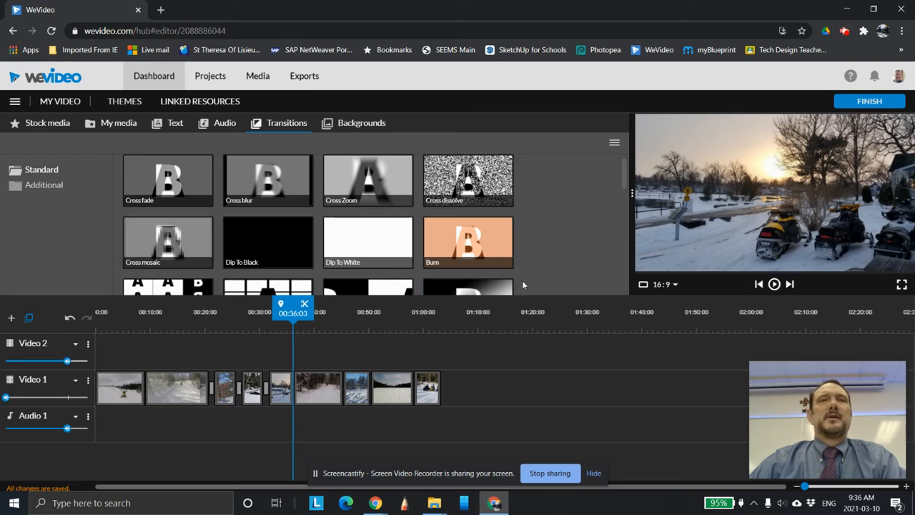
# Add a Dip To White transition between Image 3 and the following video clip and preview it from 00:35:05.
pyautogui.moveTo(383, 266); pyautogui.dragTo(301, 386)
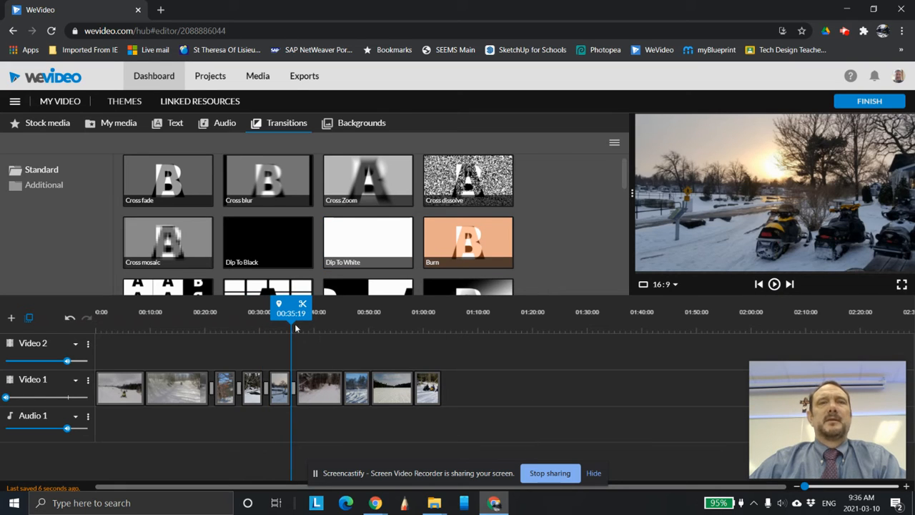
pyautogui.moveTo(290, 311)
pyautogui.mouseDown()
pyautogui.moveTo(298, 311)
pyautogui.moveTo(288, 311)
pyautogui.mouseUp()
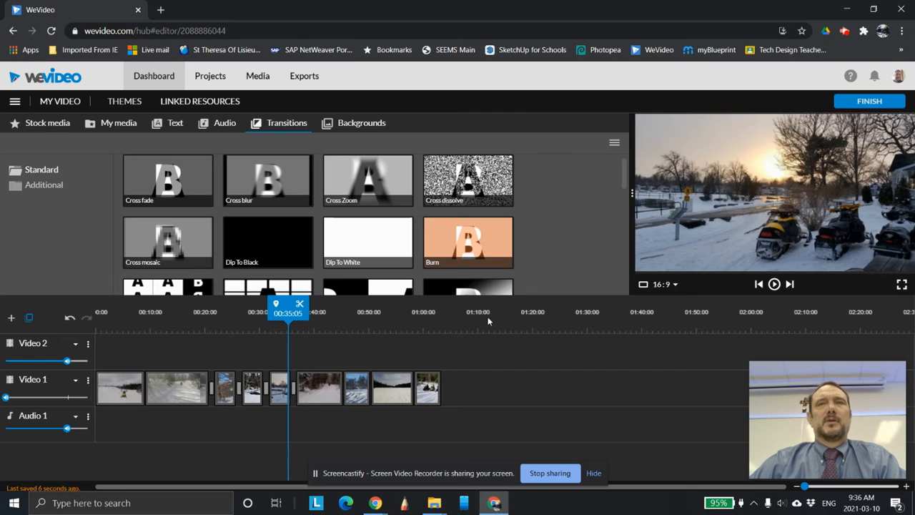
pyautogui.click(773, 284)
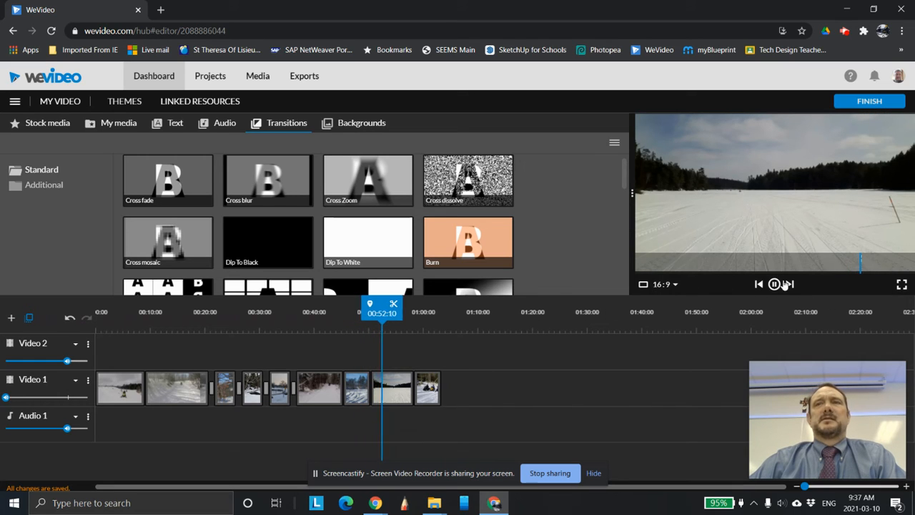
pyautogui.click(774, 284)
# Add a Dip To White transition between the snowy trail image and the frozen lake clip and preview it from 00:49:08.
pyautogui.click(361, 386)
pyautogui.click(377, 382)
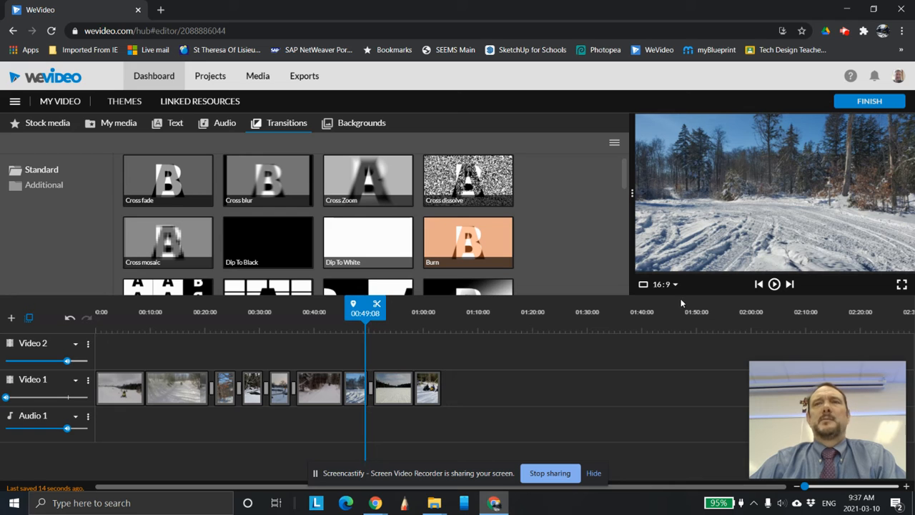
pyautogui.click(774, 284)
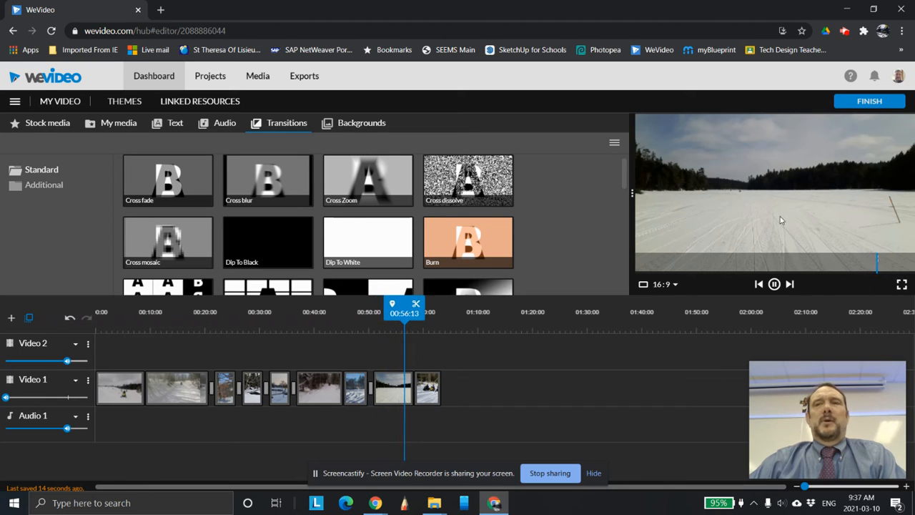
pyautogui.click(774, 284)
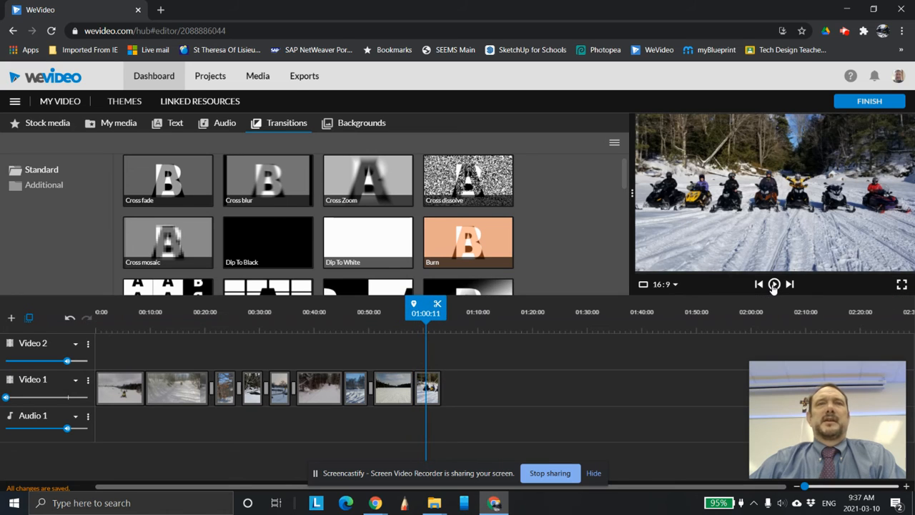
# Add a Dip To White transition between the frozen lake clip and the final group image and preview it to the end.
pyautogui.click(373, 268)
pyautogui.moveTo(417, 309); pyautogui.dragTo(401, 308)
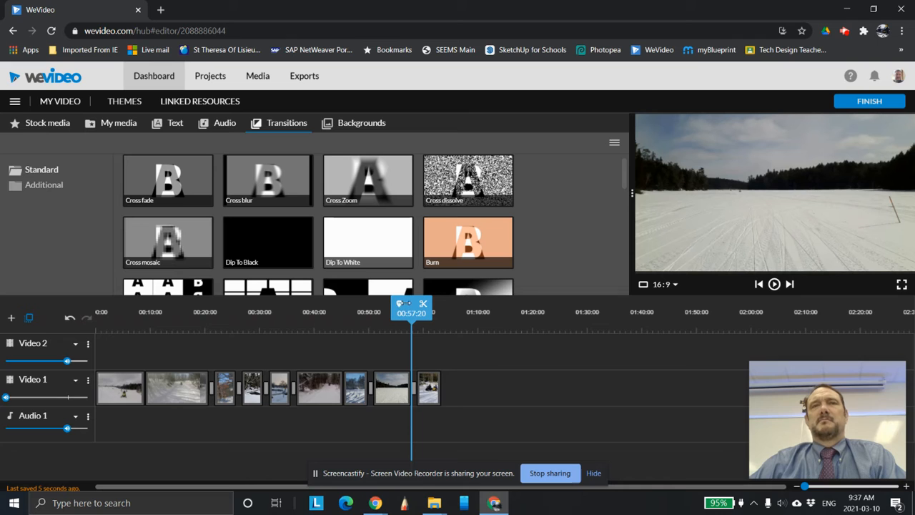
pyautogui.moveTo(403, 303); pyautogui.dragTo(400, 303)
pyautogui.click(774, 284)
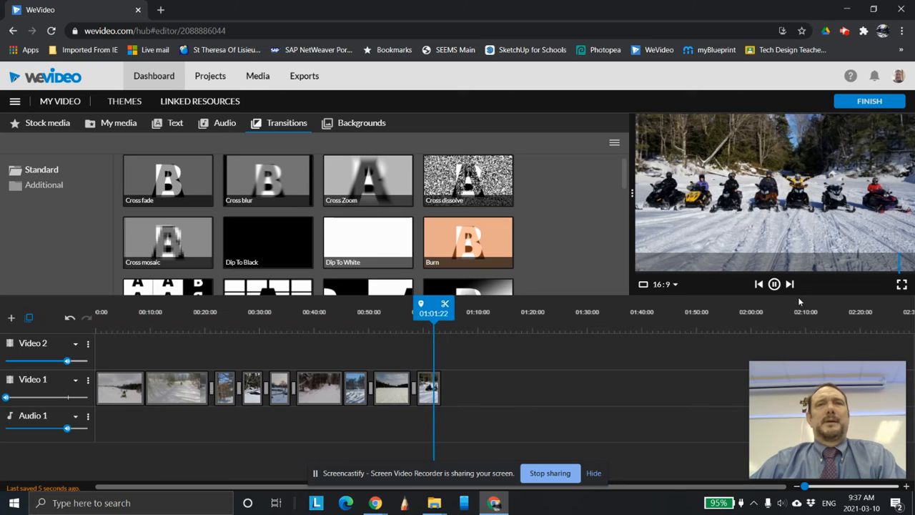
pyautogui.click(774, 285)
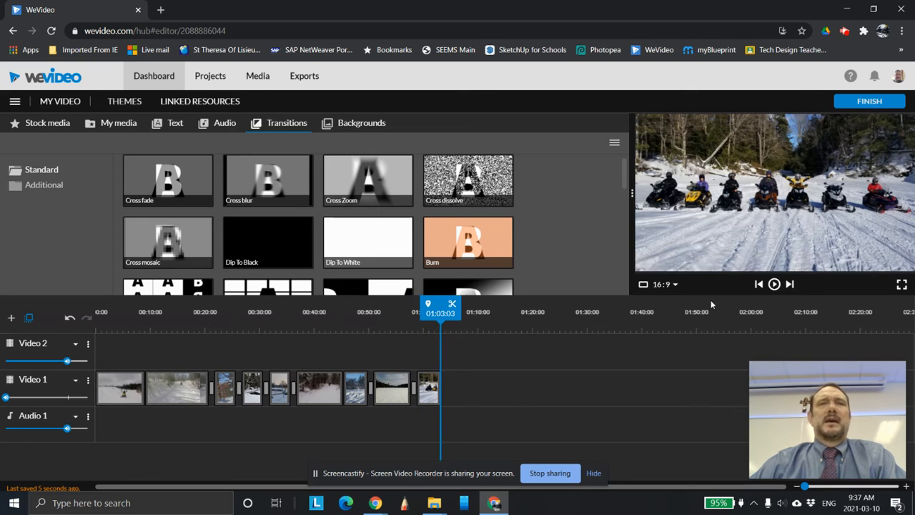
# Shorten the second clip, keeping it against the first clip, and shift Image 1 with its transition earlier to follow it.
pyautogui.click(165, 386)
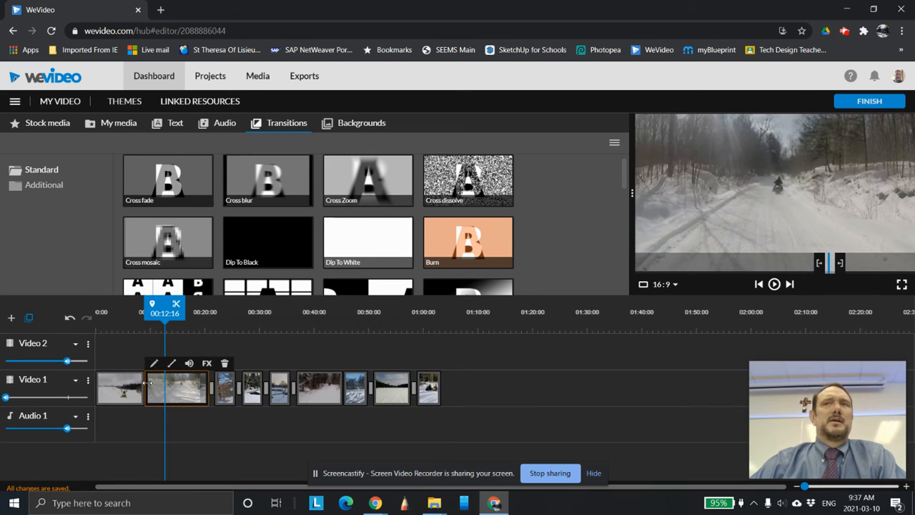
pyautogui.moveTo(147, 382); pyautogui.dragTo(156, 386)
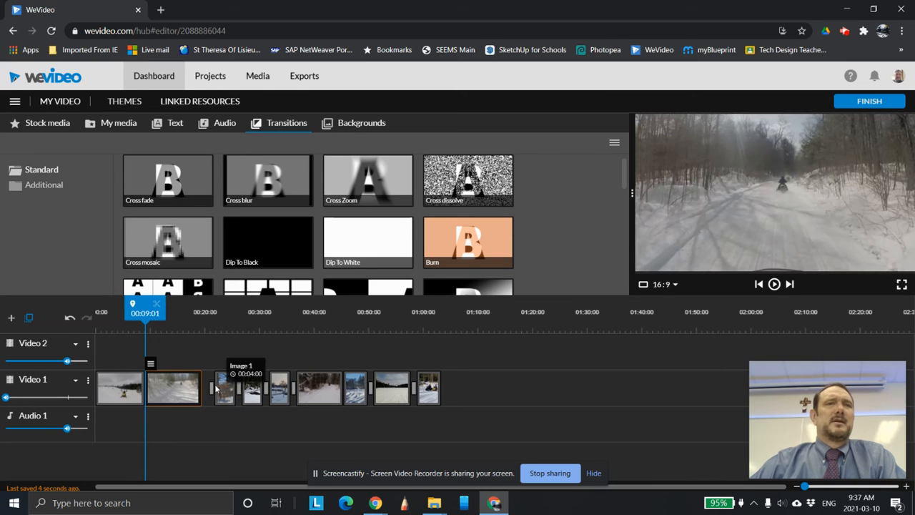
pyautogui.moveTo(215, 387); pyautogui.dragTo(245, 387)
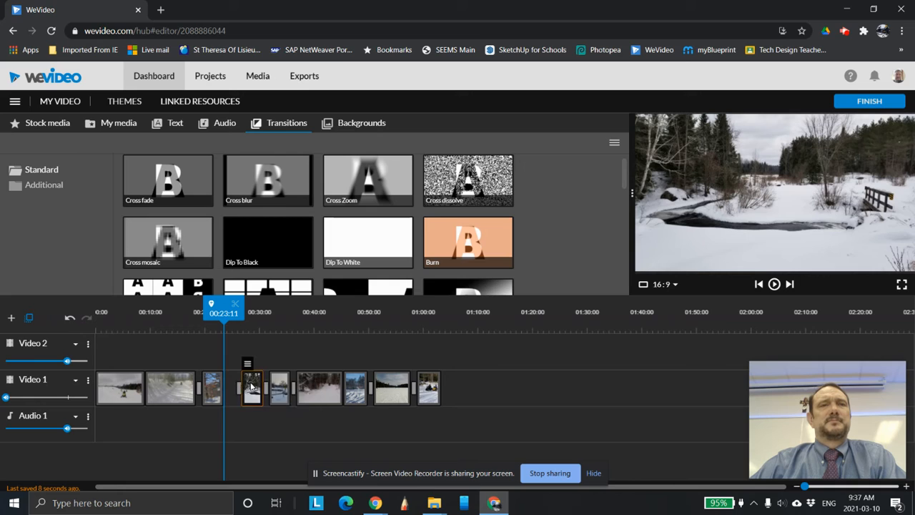
pyautogui.click(238, 390)
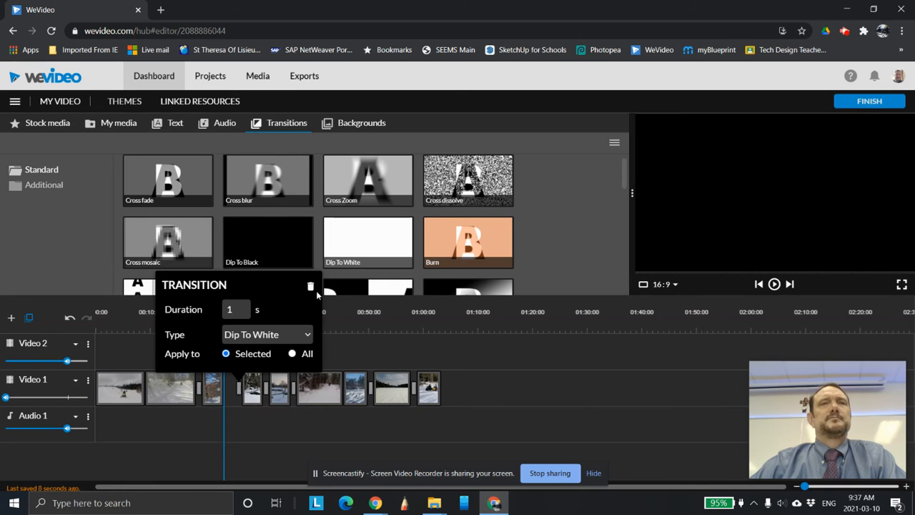
pyautogui.click(463, 346)
pyautogui.moveTo(216, 306); pyautogui.dragTo(148, 308)
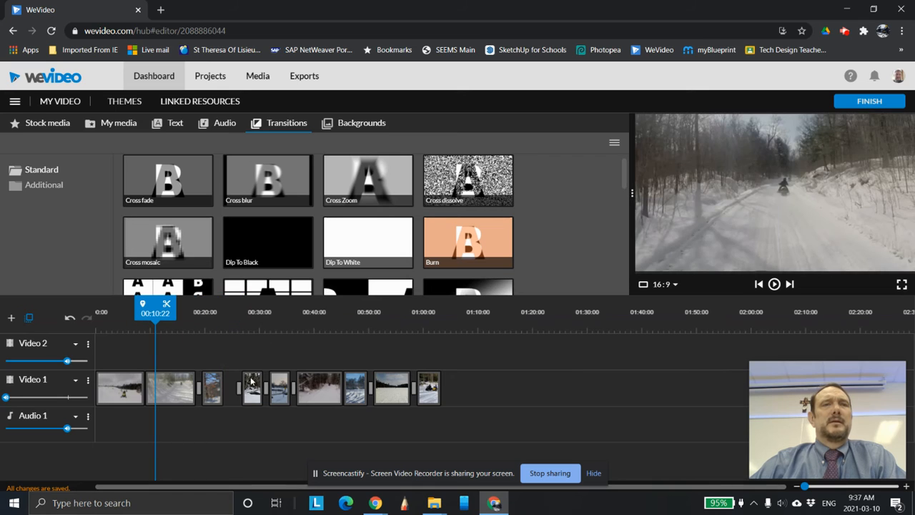
pyautogui.moveTo(238, 392); pyautogui.dragTo(225, 390)
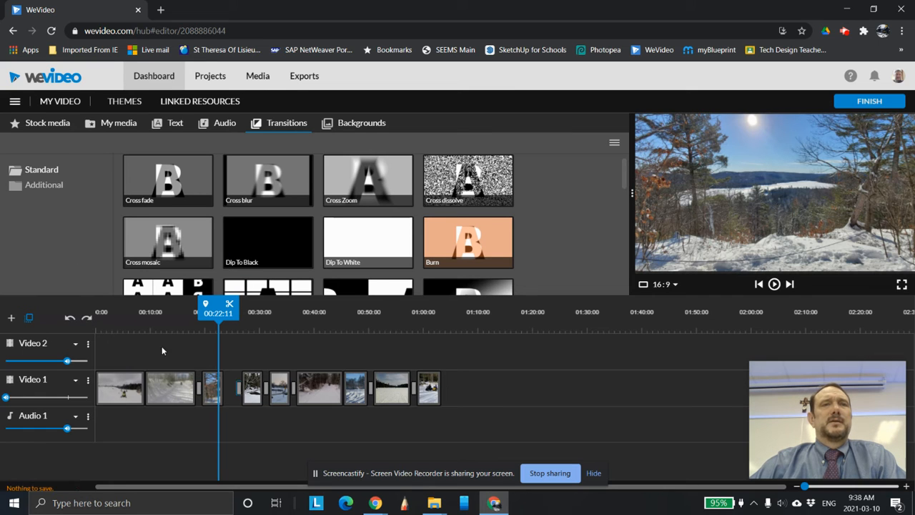
# Delete the transitions before Image 2, before Image 3 and before the third video clip, dismissing each notice.
pyautogui.click(239, 391)
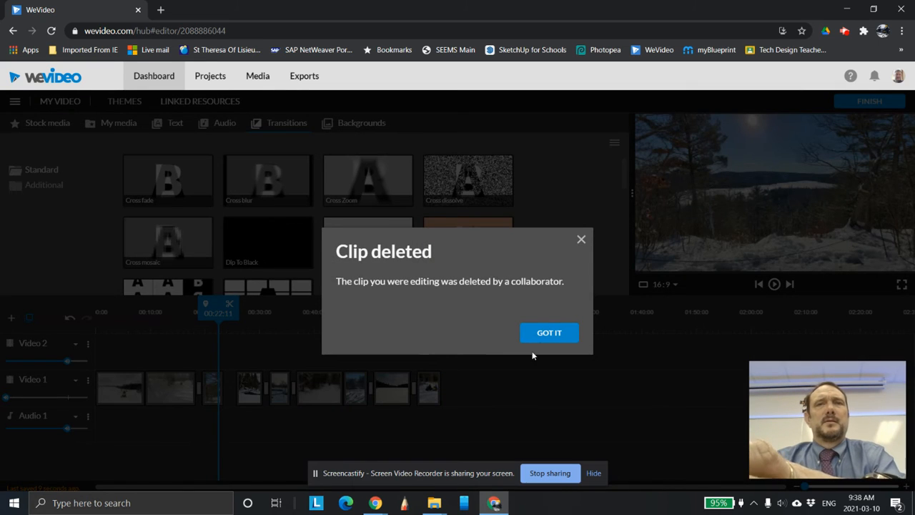
pyautogui.click(543, 335)
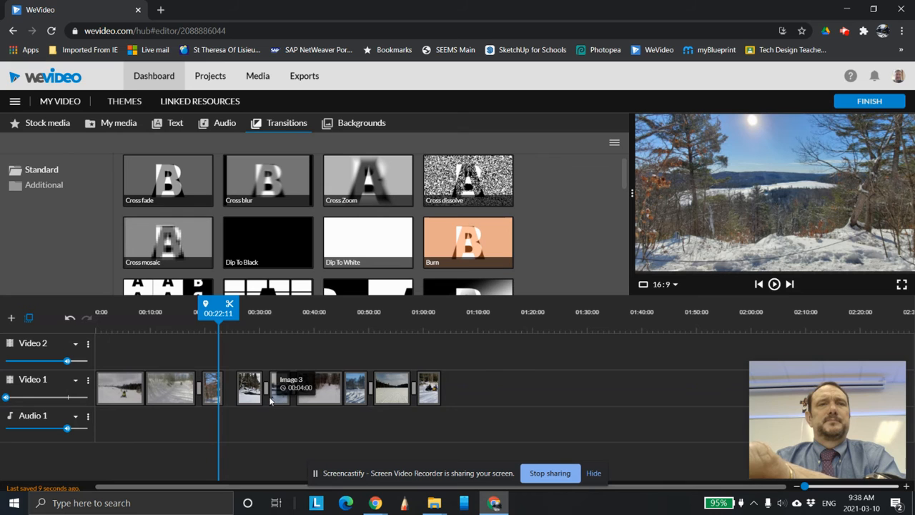
pyautogui.click(275, 394)
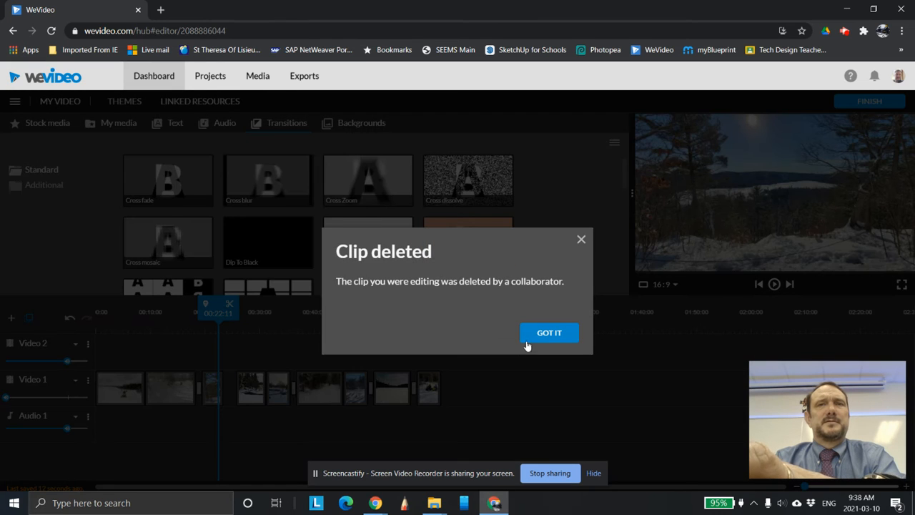
pyautogui.click(527, 344)
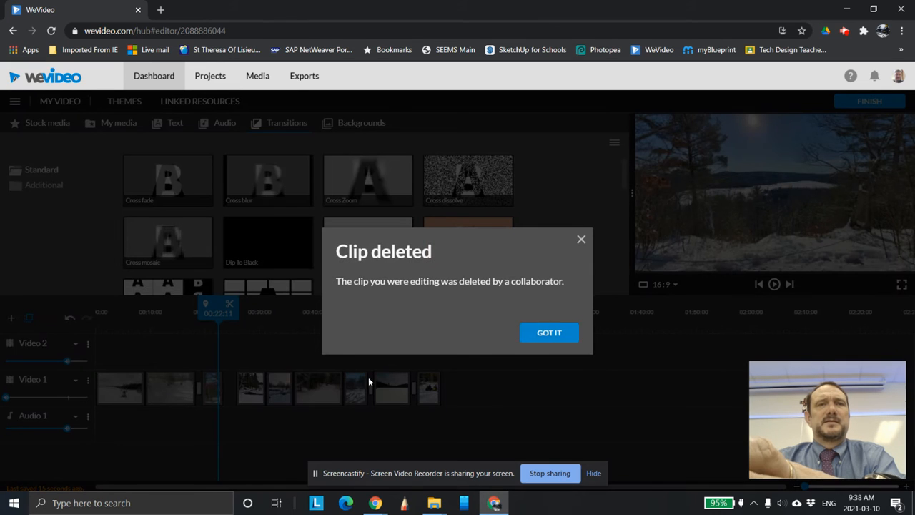
pyautogui.click(565, 333)
# Delete the transitions on both sides of the frozen lake clip and shift everything after Image 1 earlier to close the gaps.
pyautogui.moveTo(254, 388); pyautogui.dragTo(343, 389)
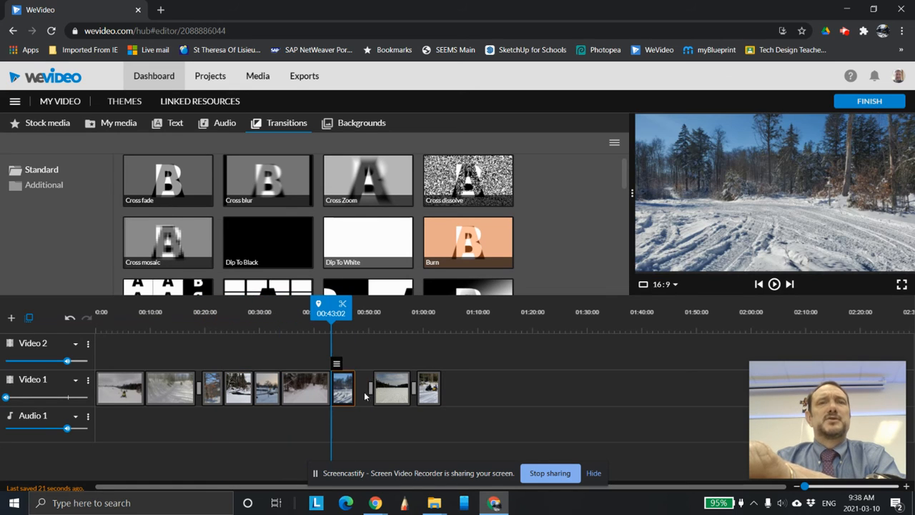
pyautogui.click(371, 392)
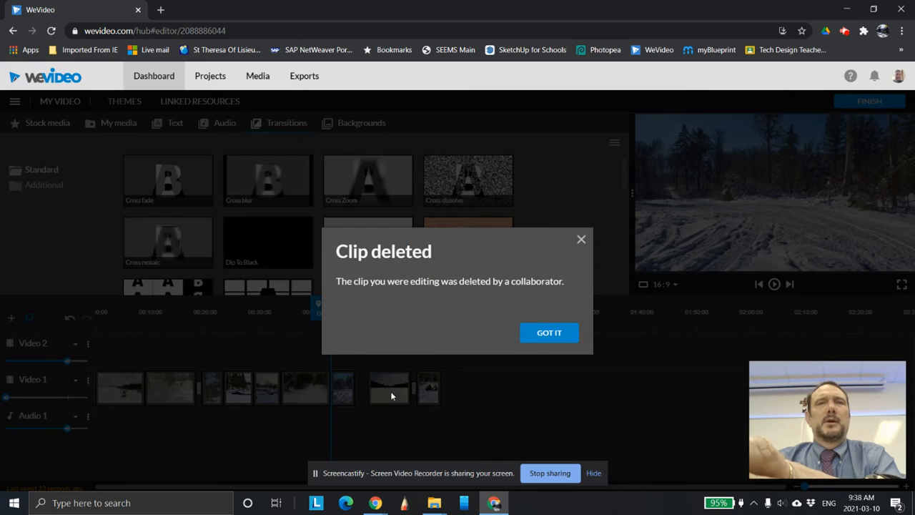
pyautogui.click(547, 333)
pyautogui.moveTo(393, 388); pyautogui.dragTo(414, 389)
pyautogui.click(546, 332)
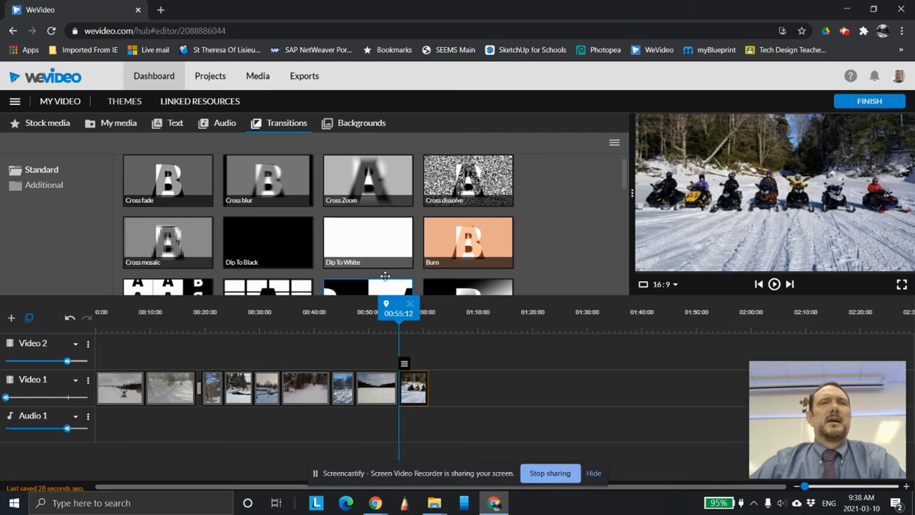
# Add Dip To White transitions at every cut from Image 1 through to the frozen lake clip.
pyautogui.moveTo(337, 289); pyautogui.dragTo(231, 387)
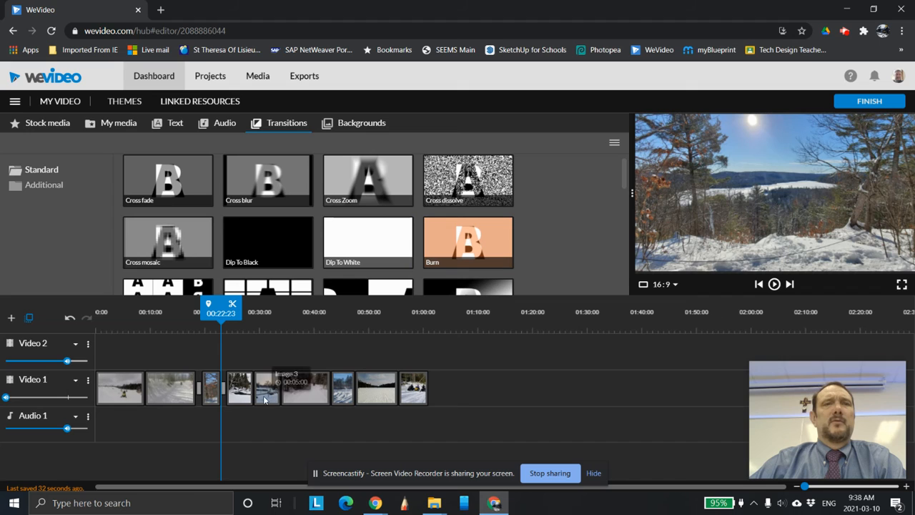
pyautogui.moveTo(290, 238); pyautogui.dragTo(256, 386)
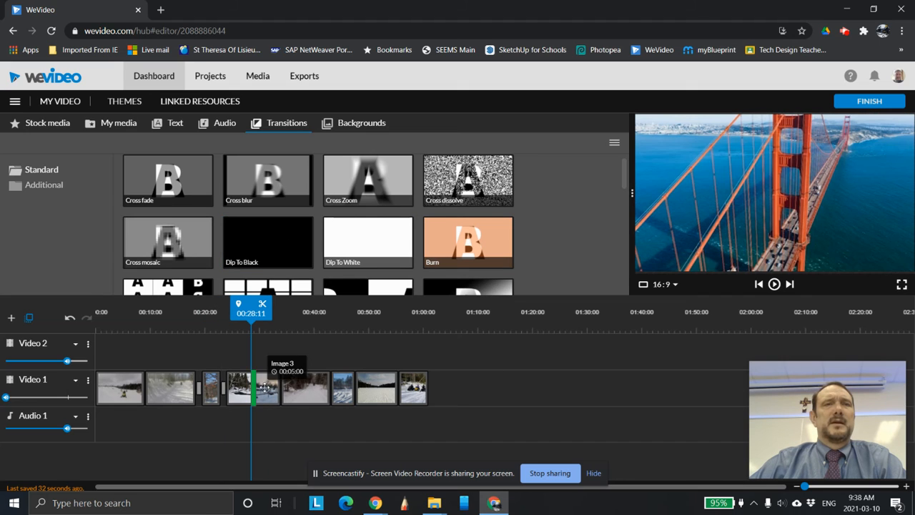
pyautogui.moveTo(366, 243)
pyautogui.mouseDown()
pyautogui.moveTo(305, 379)
pyautogui.moveTo(381, 263)
pyautogui.moveTo(341, 386)
pyautogui.mouseUp()
pyautogui.moveTo(366, 242); pyautogui.dragTo(362, 387)
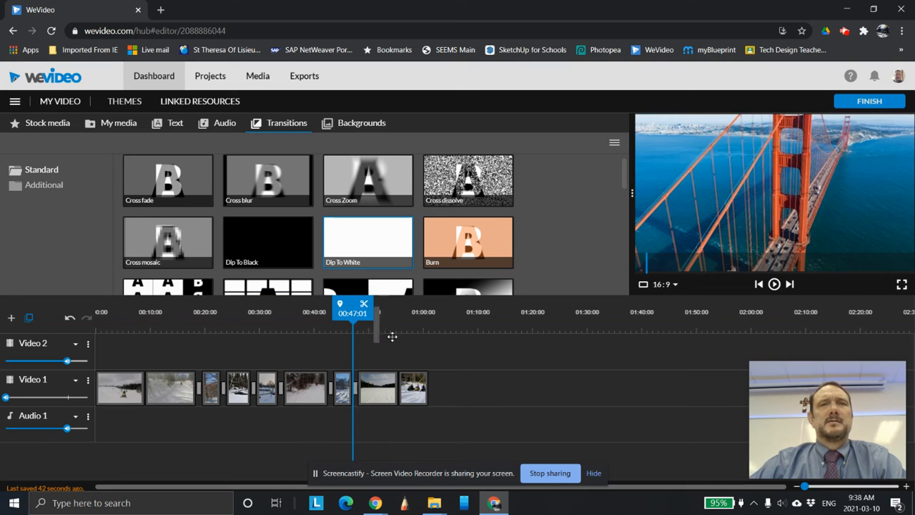
# Add a Dip To White transition between the frozen lake clip and the final group image and preview it from 00:53:16.
pyautogui.click(379, 322)
pyautogui.moveTo(379, 309); pyautogui.dragTo(389, 314)
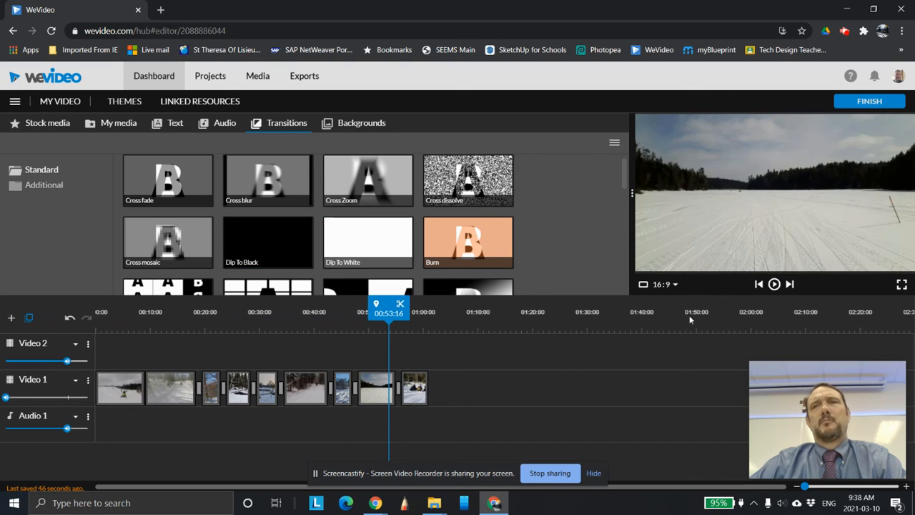
pyautogui.click(772, 286)
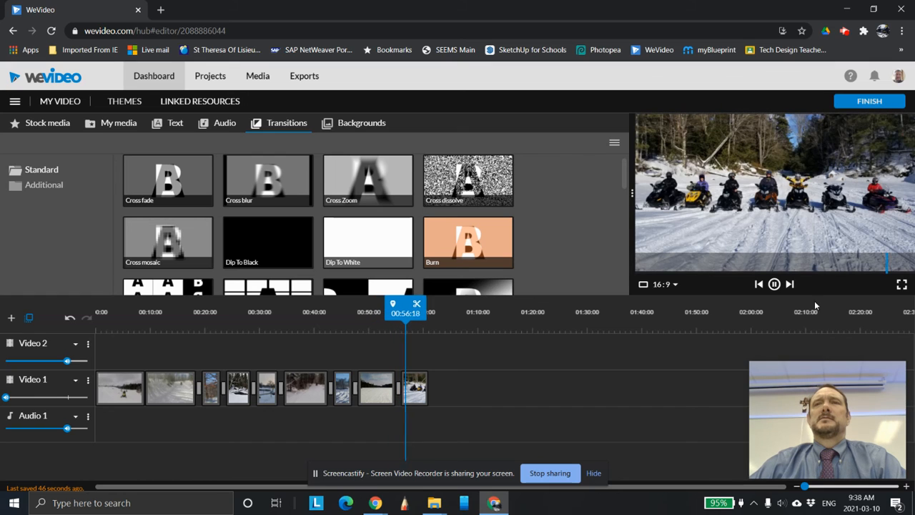
pyautogui.click(775, 285)
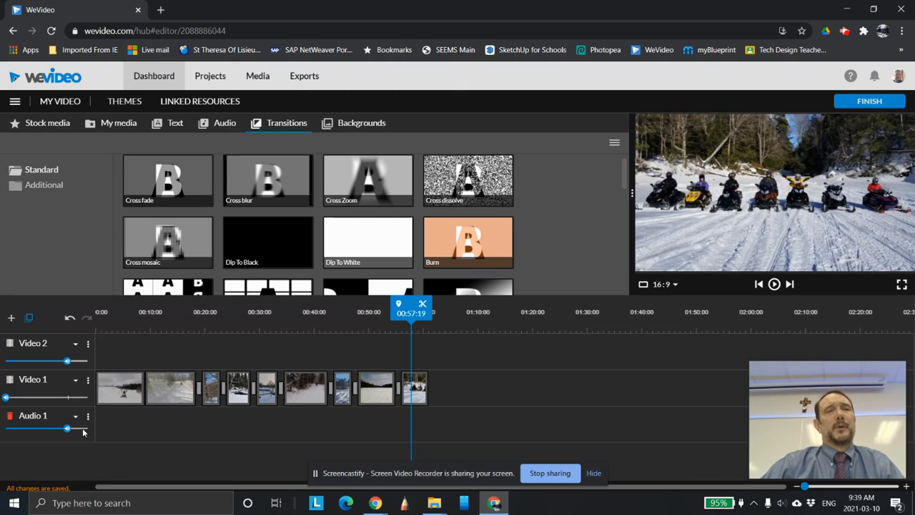
# Open the Video 1 track settings and examine the Unmute track option.
pyautogui.click(88, 379)
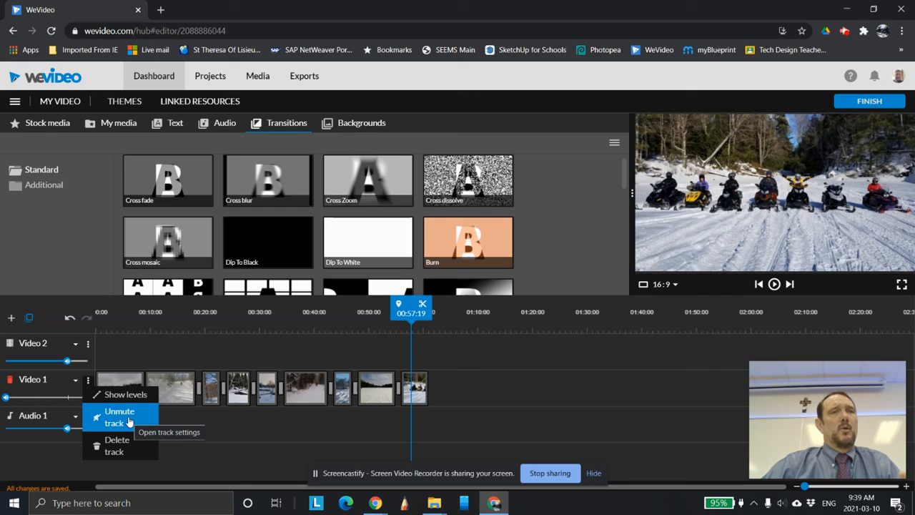
pyautogui.click(129, 422)
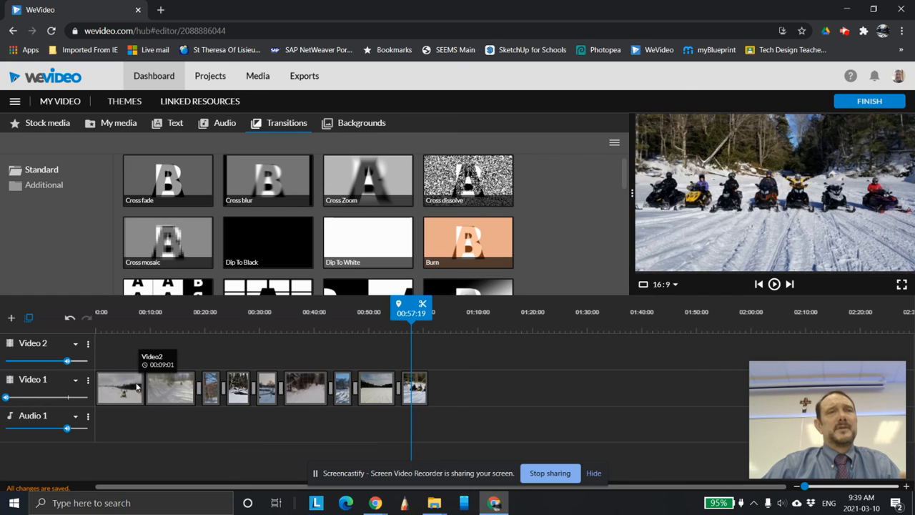